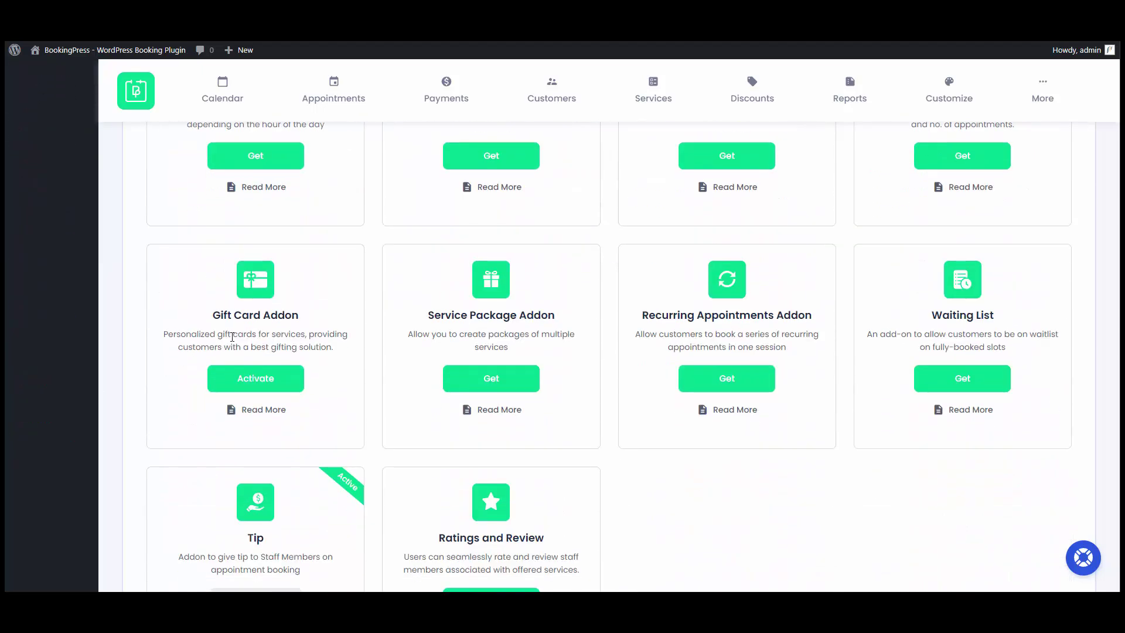
Activate the Gift Card Addon from the BookingPress Add-ons page.
left_click(255, 381)
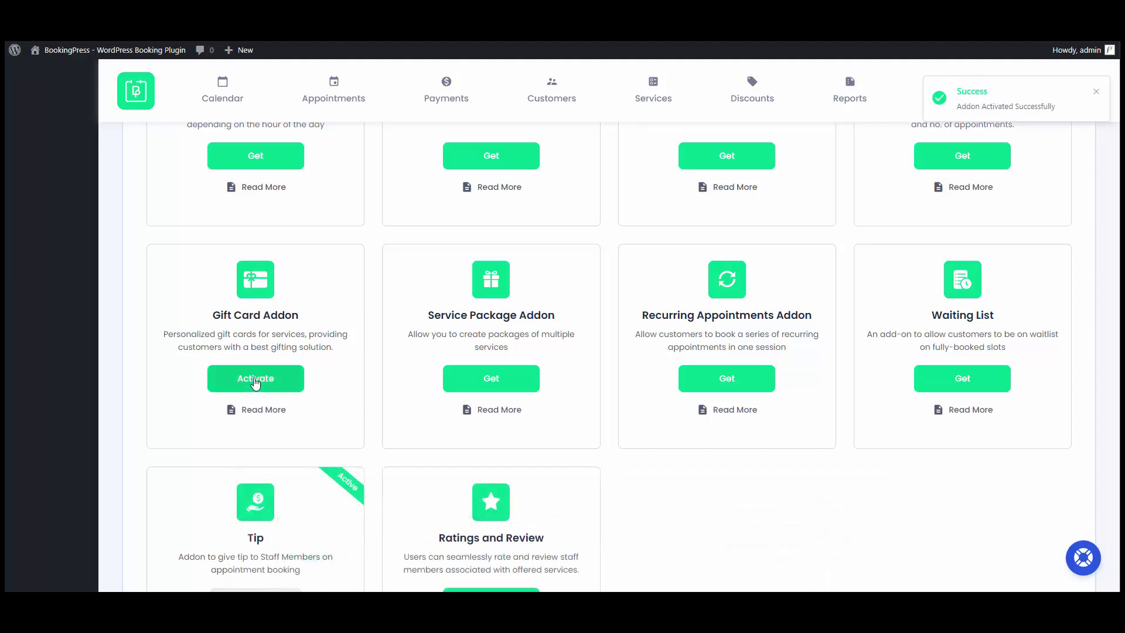
scroll(256, 382, "up", 15)
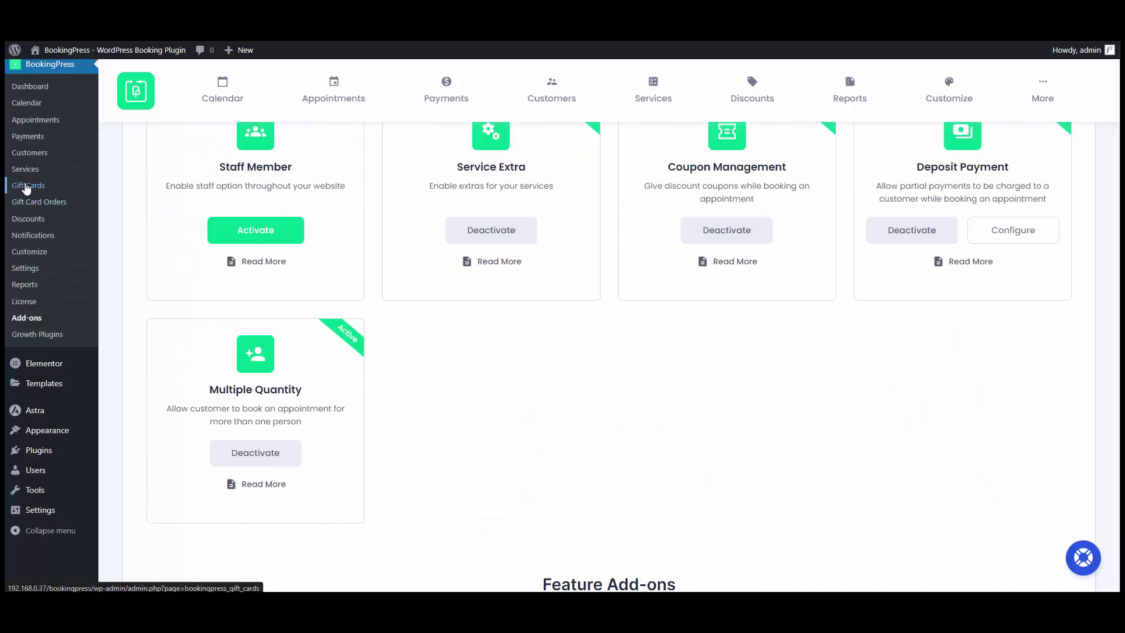
Open the Gift Cards list showing Christmas Gift Card and Special Gift Card.
left_click(27, 186)
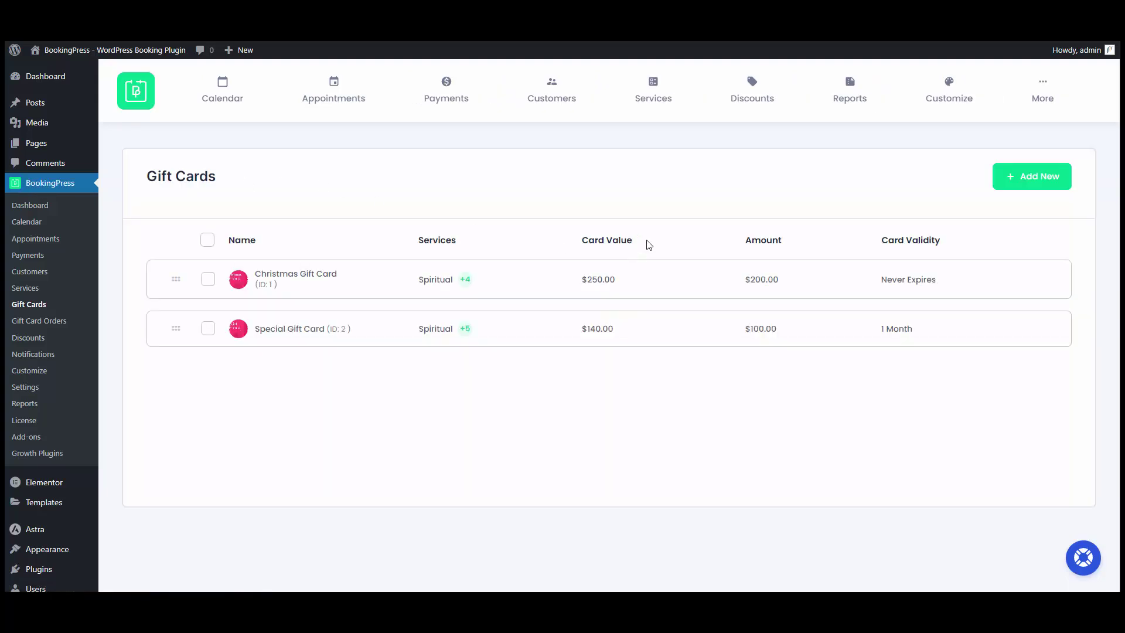
mouse_move(465, 279)
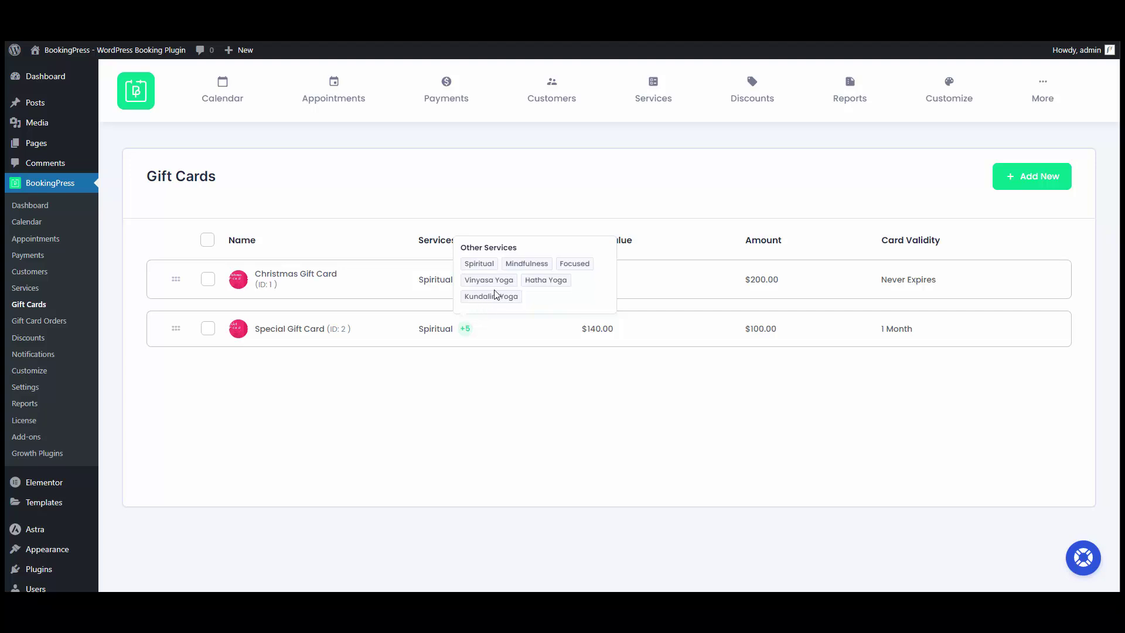
Start a new gift card with image 3.png, title 'Black Friday Special', amount 150 and value 200.
left_click(1018, 178)
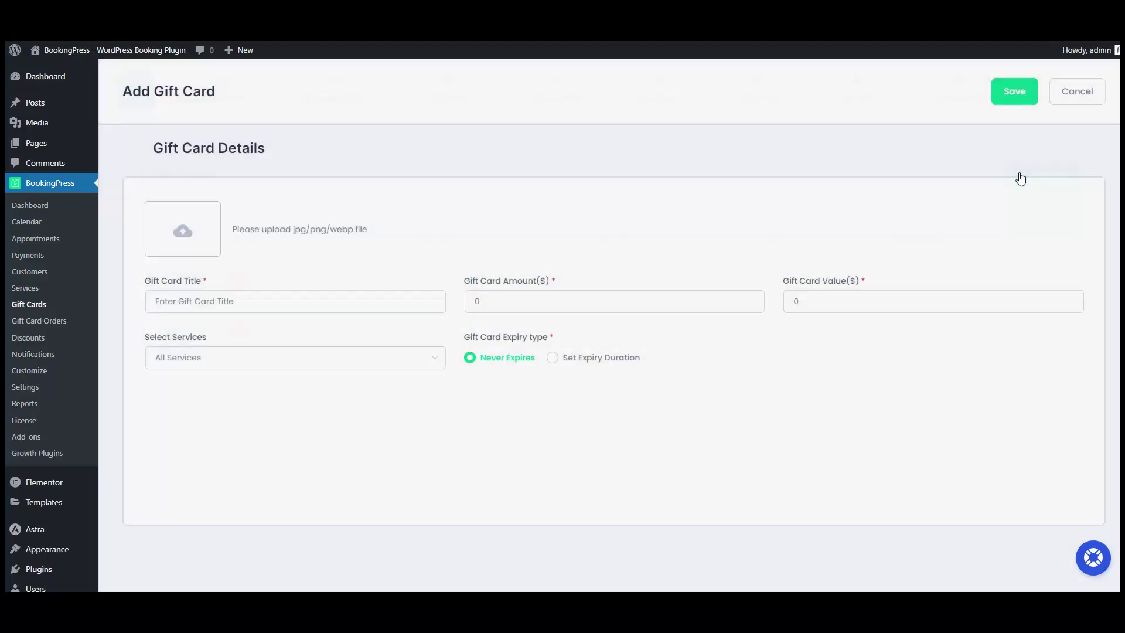
left_click(180, 234)
double_click(181, 234)
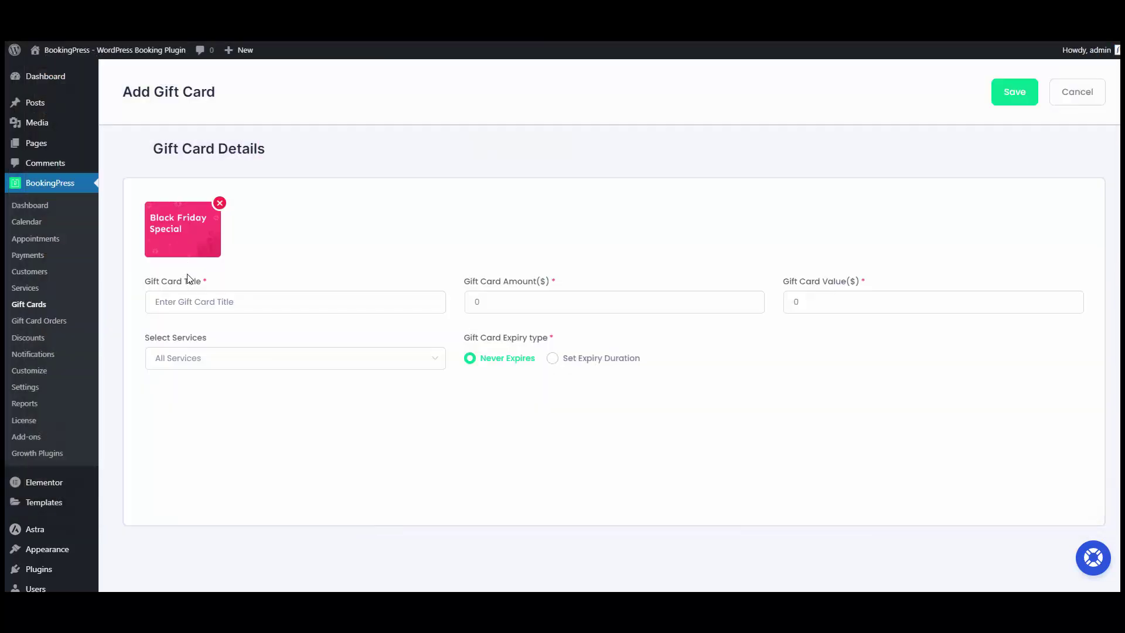
left_click(200, 301)
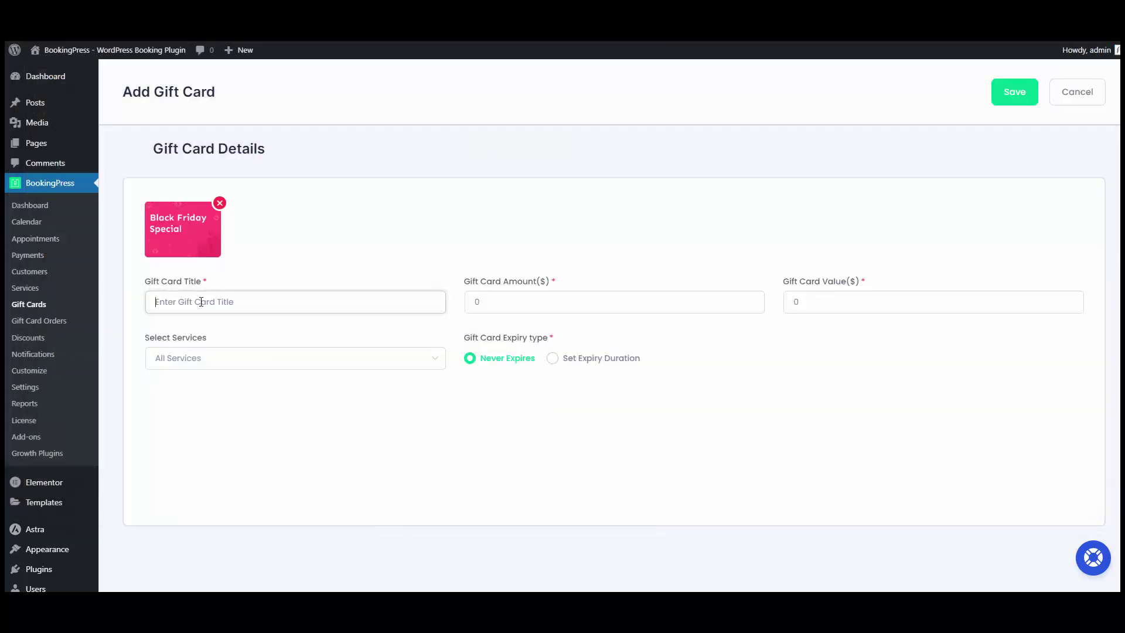
type("Black Friday Special")
left_click(508, 301)
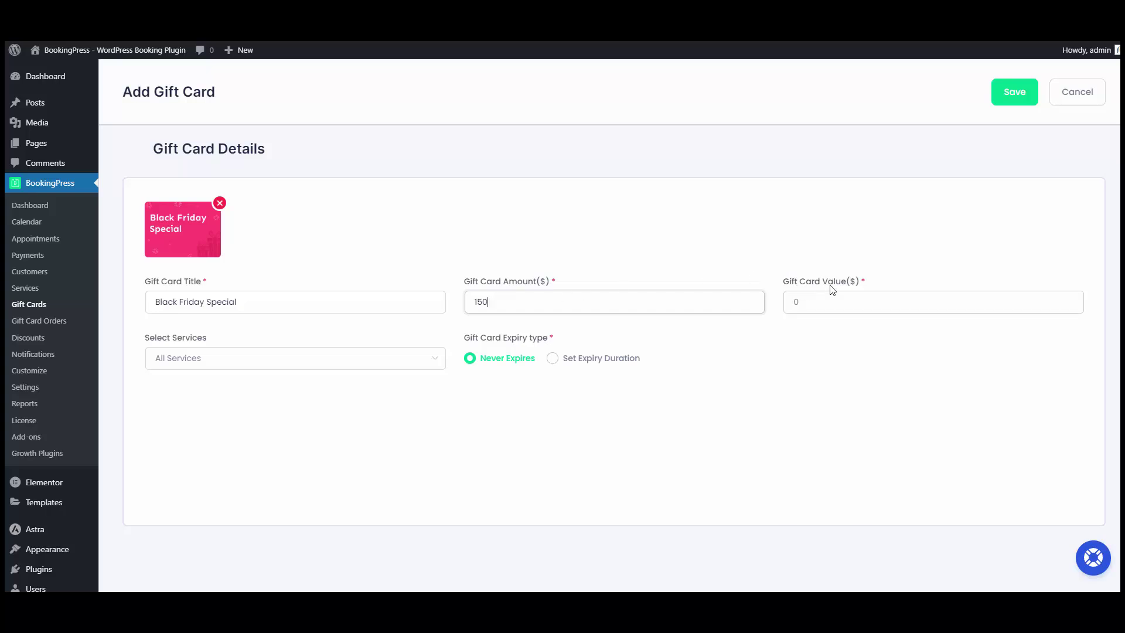
left_click(814, 297)
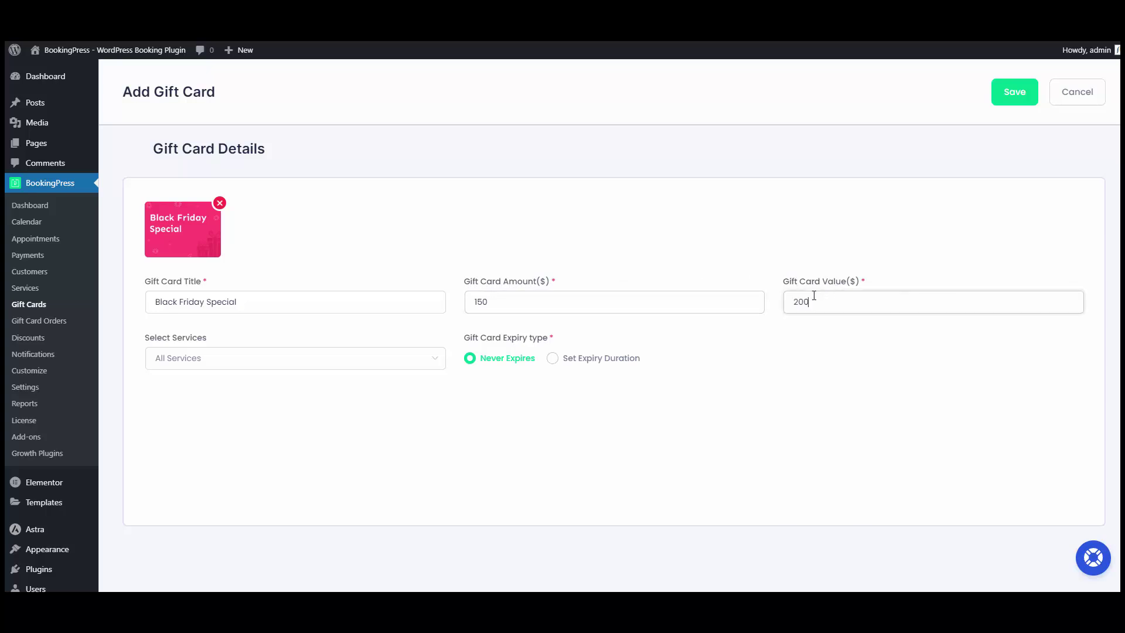
Cover the Kundalini Yoga, Hatha Yoga, Vinyasa Yoga, Focused and Mindfulness services.
left_click(246, 357)
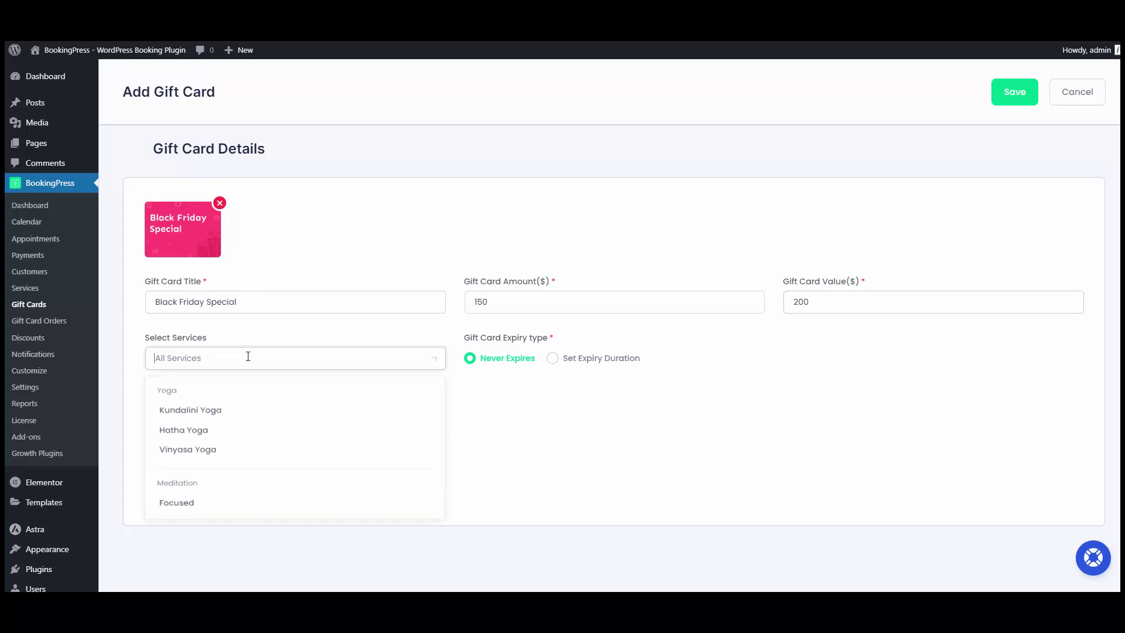
left_click(192, 412)
left_click(194, 434)
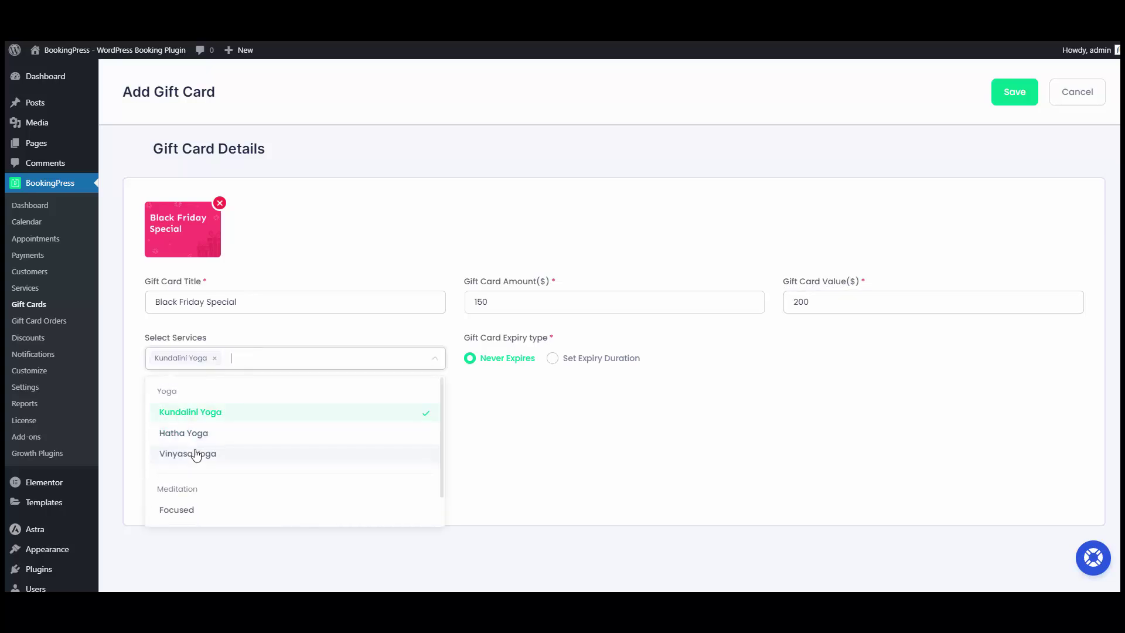
left_click(193, 453)
scroll(287, 423, "down", 1)
left_click(182, 470)
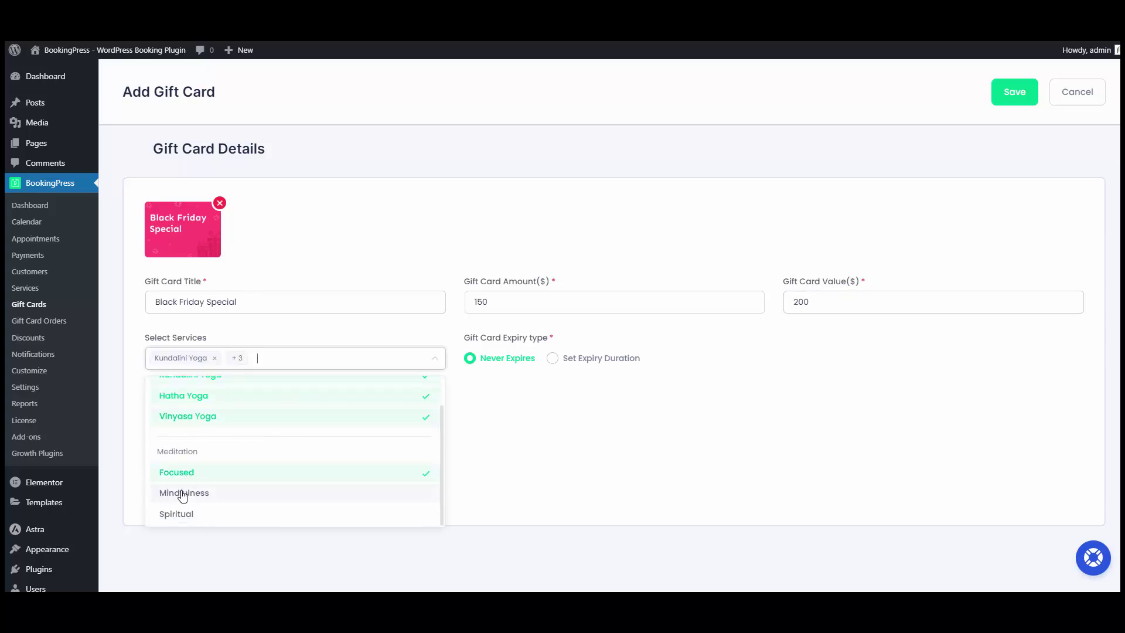
left_click(182, 492)
left_click(518, 368)
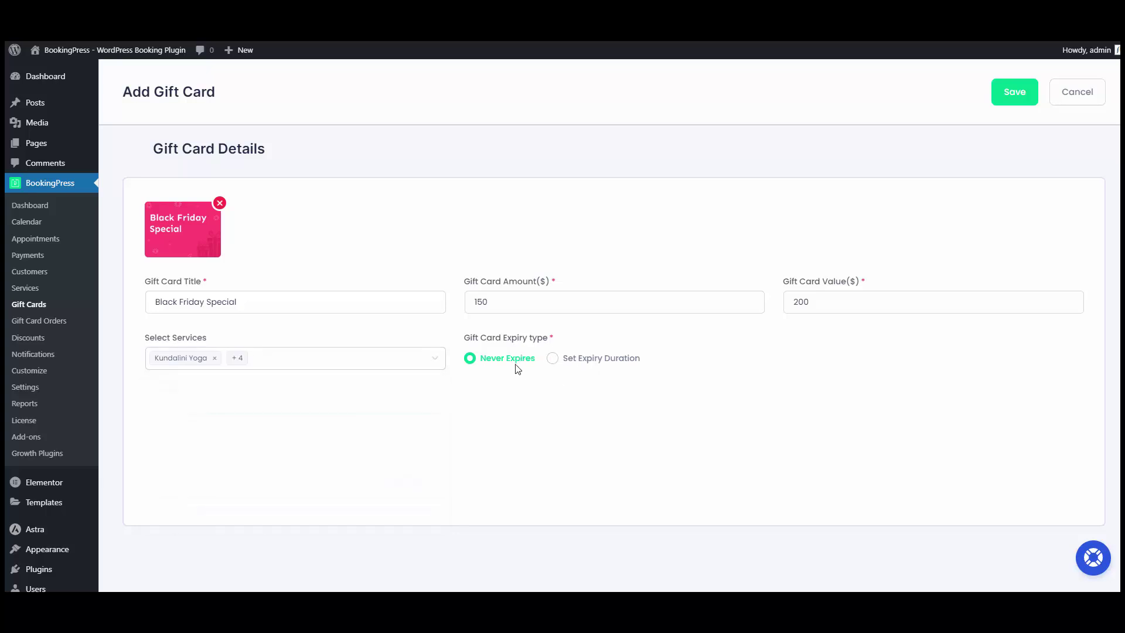
Set a 30-day expiry duration and save the gift card.
left_click(585, 365)
left_click(1024, 368)
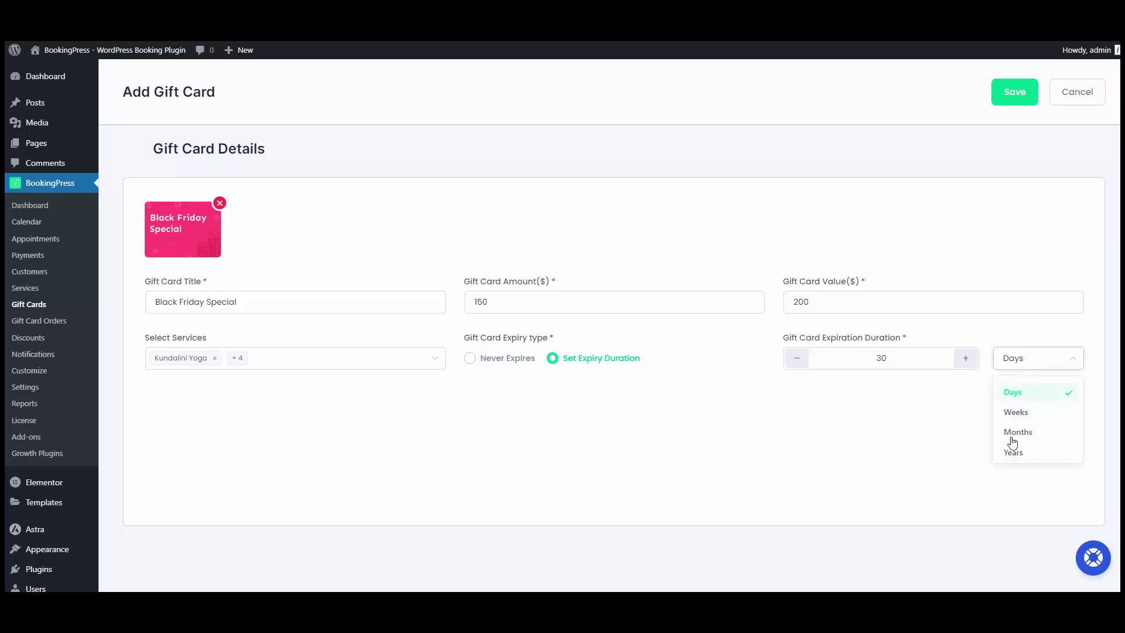
left_click(862, 419)
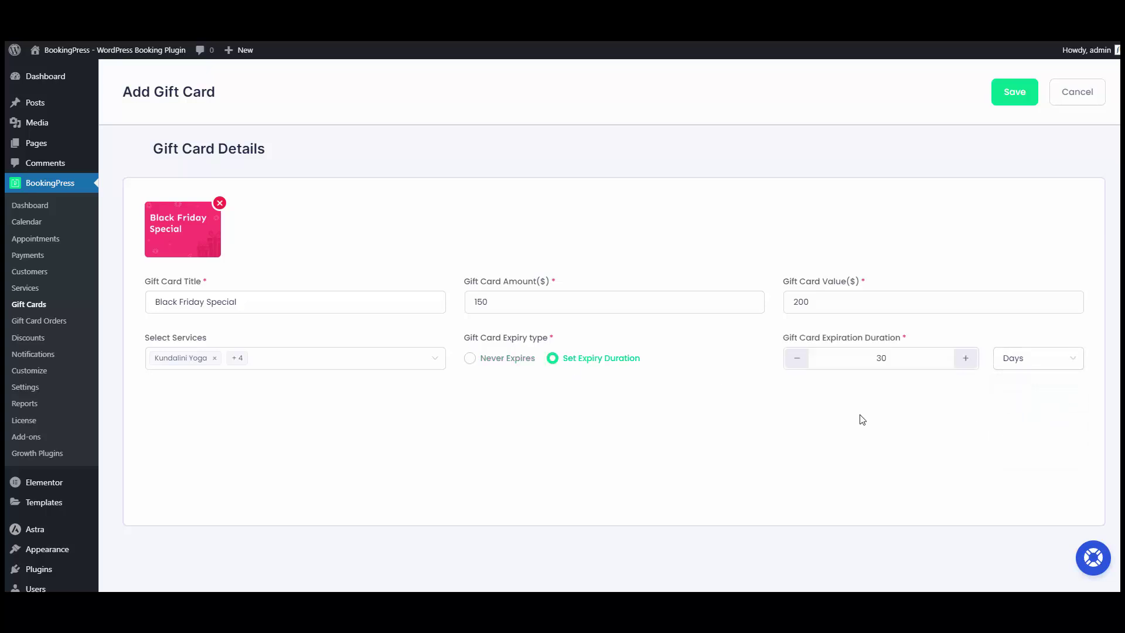
left_click(998, 106)
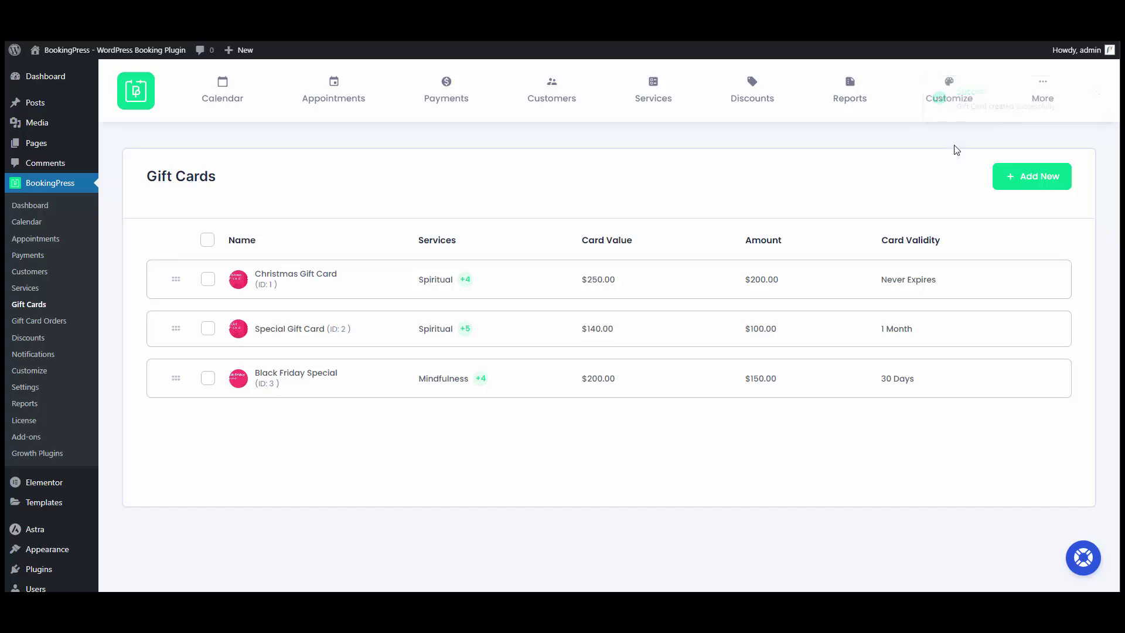
Check that Black Friday Special is listed with $200.00 value, $150.00 amount and 30 Days validity.
mouse_move(1046, 91)
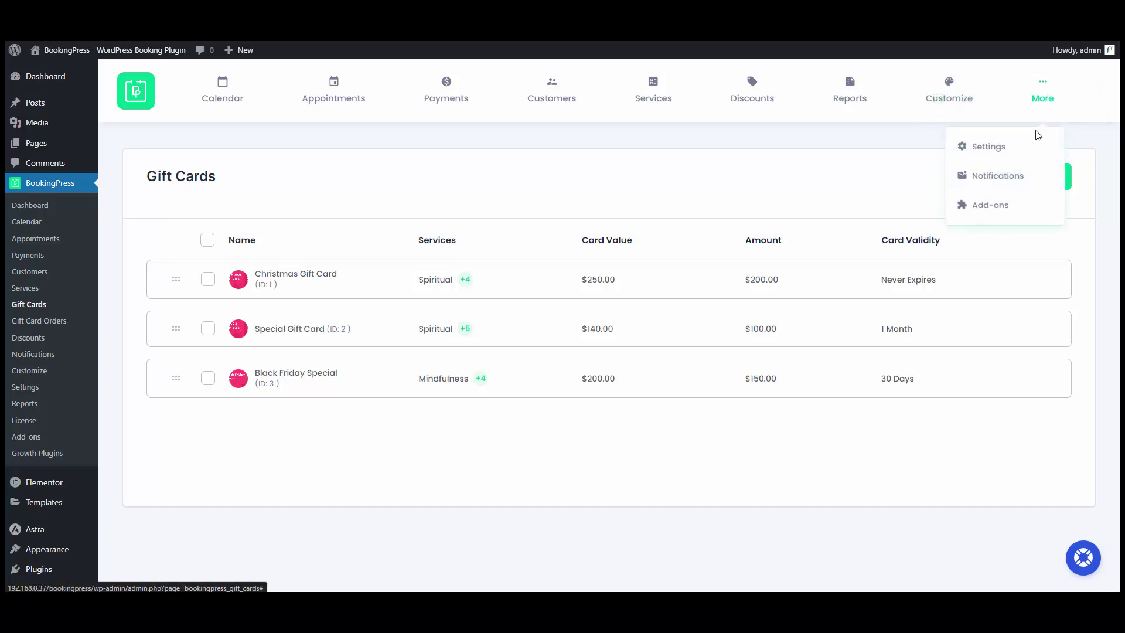
Open General Settings and review Gift Card Settings with invitation messages and tax calculation enabled.
left_click(1001, 153)
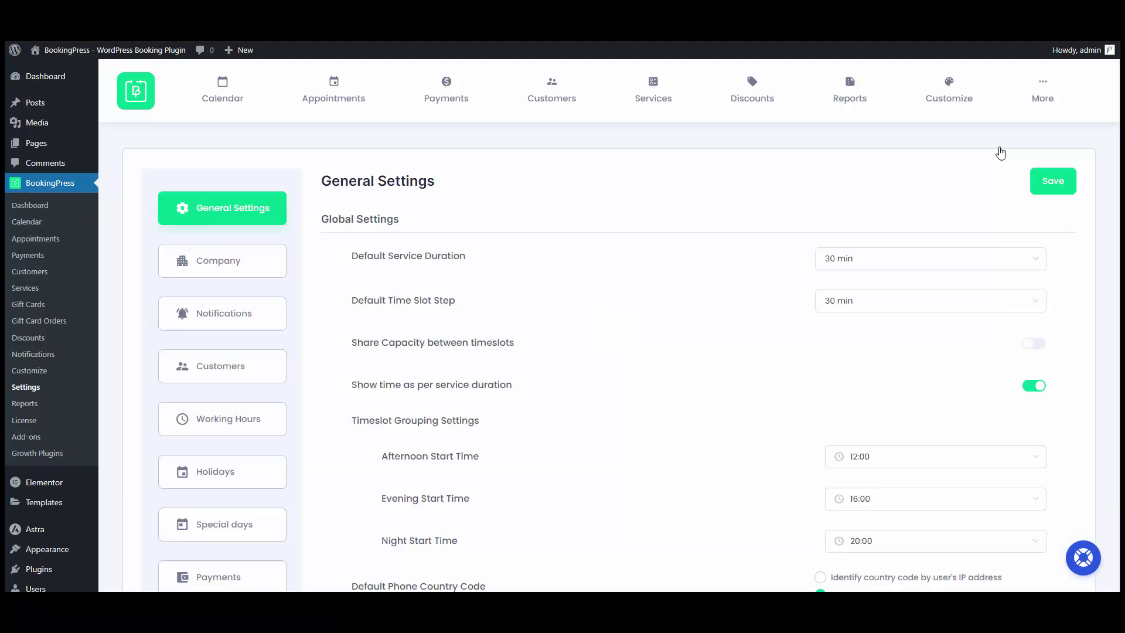
scroll(846, 156, "down", 1)
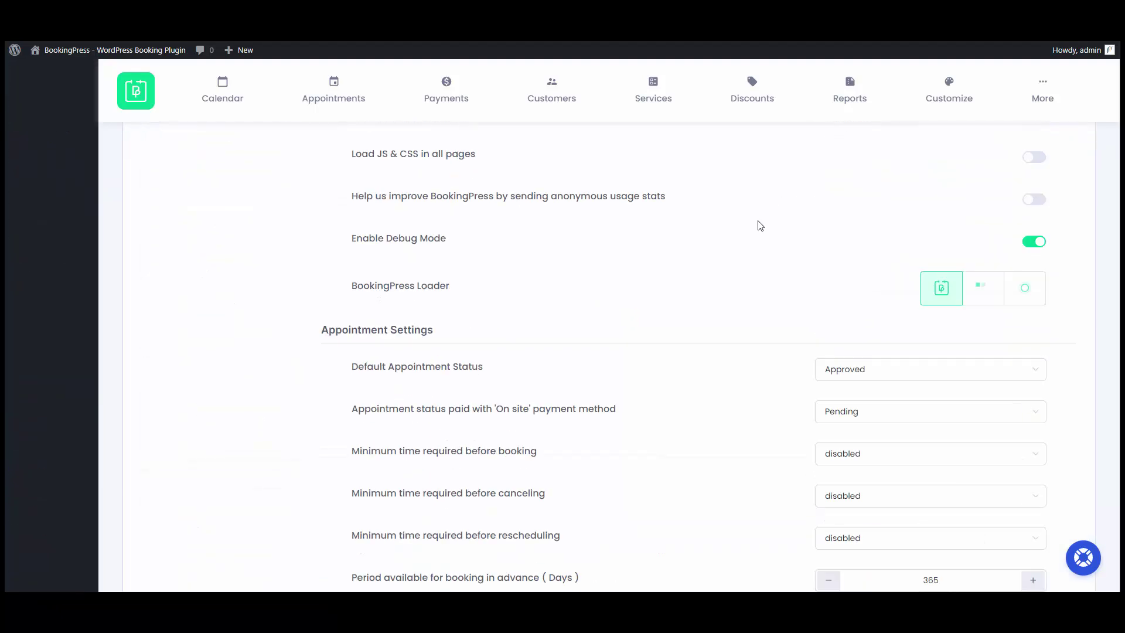
scroll(760, 225, "down", 4)
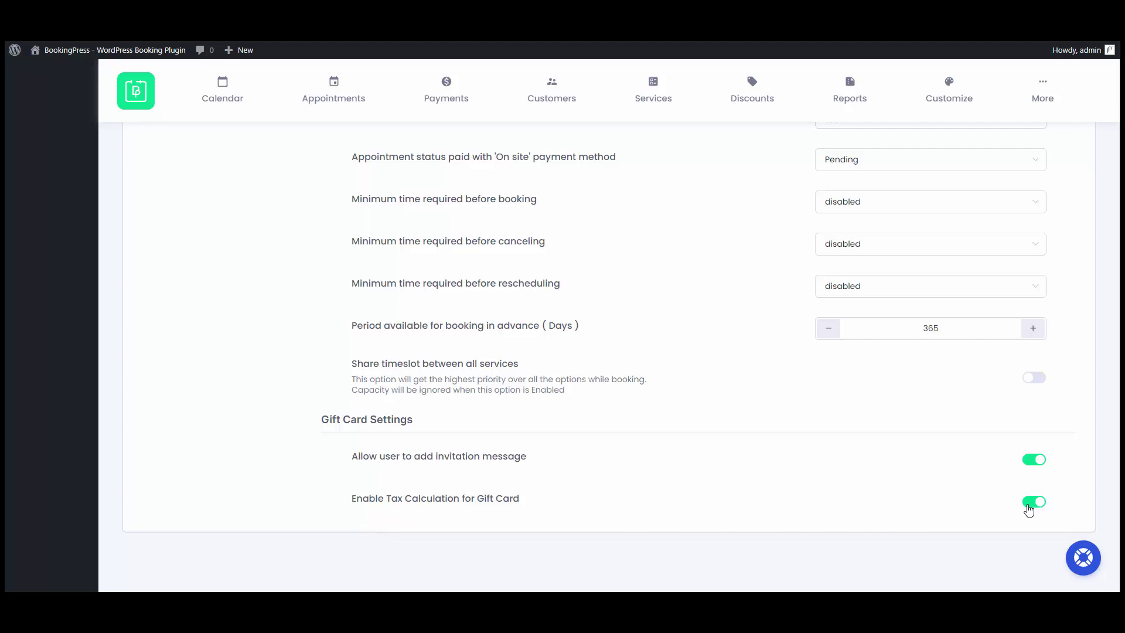
scroll(979, 495, "up", 7)
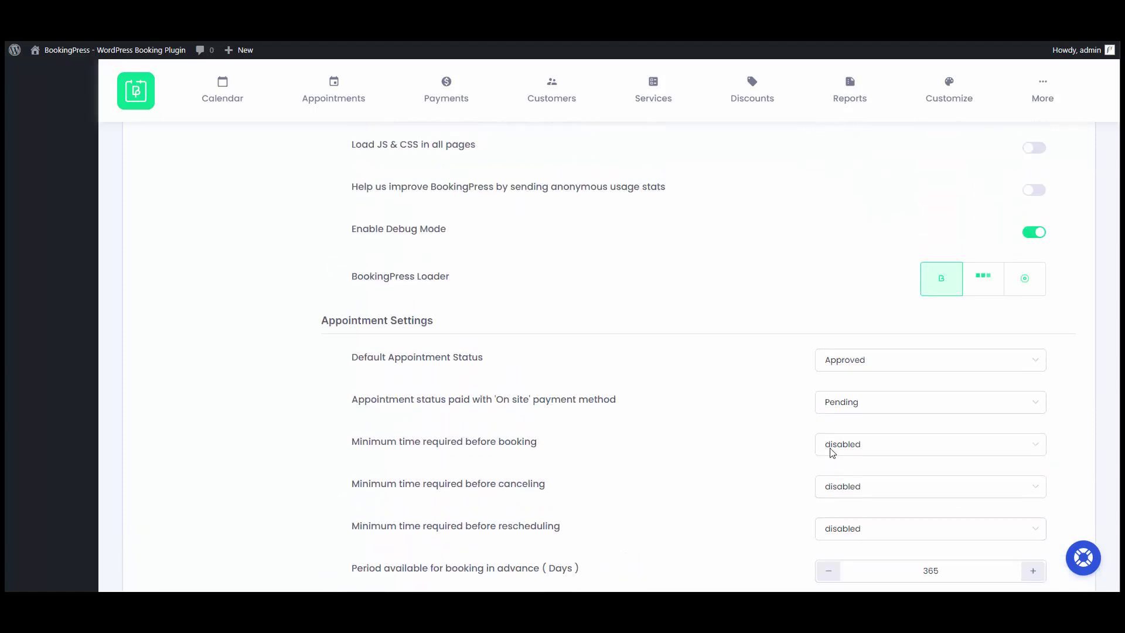
scroll(828, 452, "up", 3)
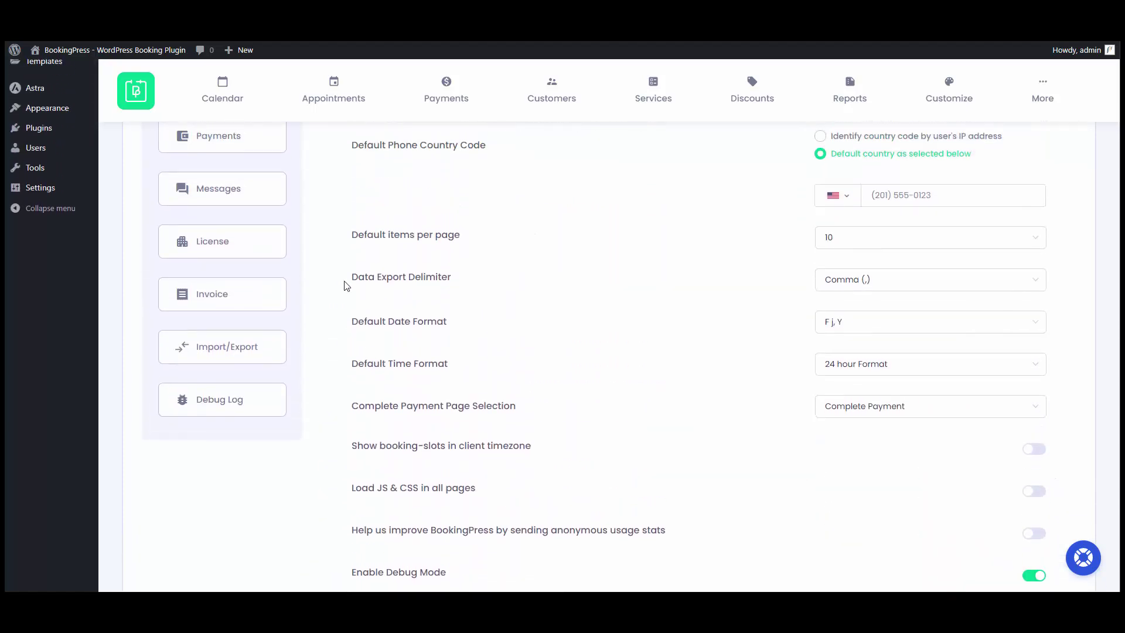
scroll(328, 243, "up", 1)
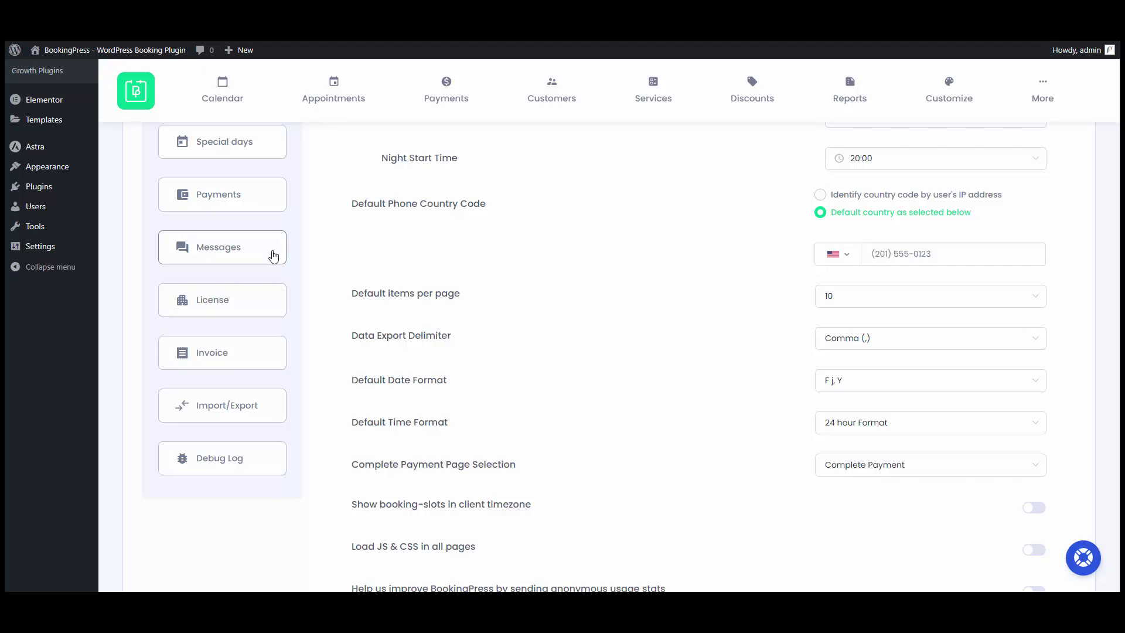
Open Messages settings and view the Gift Card Message Settings, such as the invalid gift code text.
left_click(273, 256)
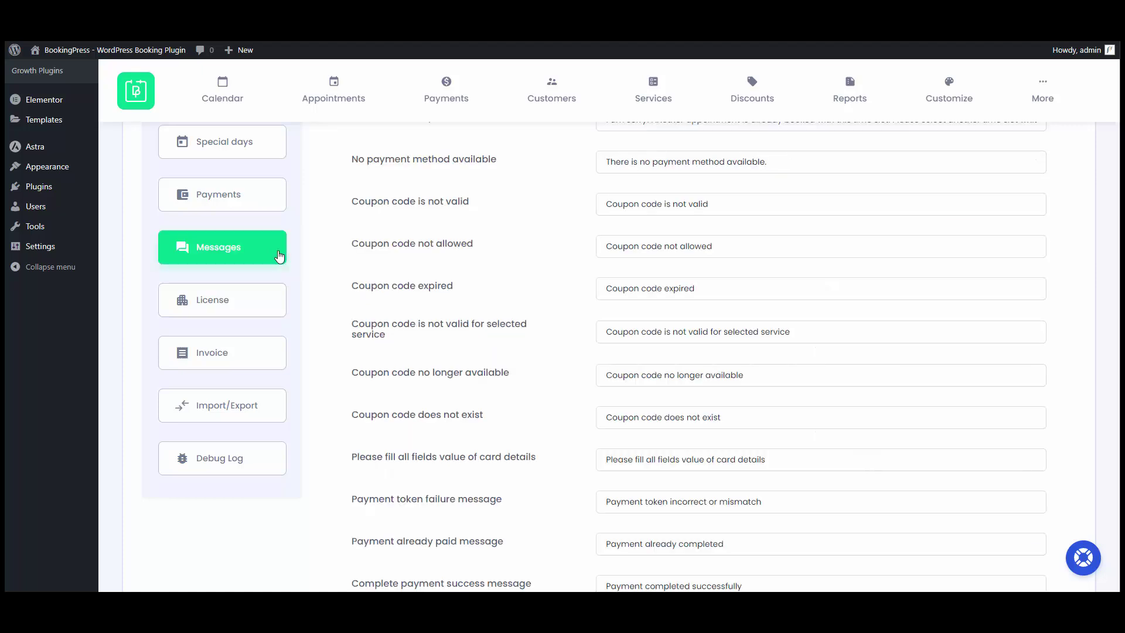
scroll(279, 252, "down", 15)
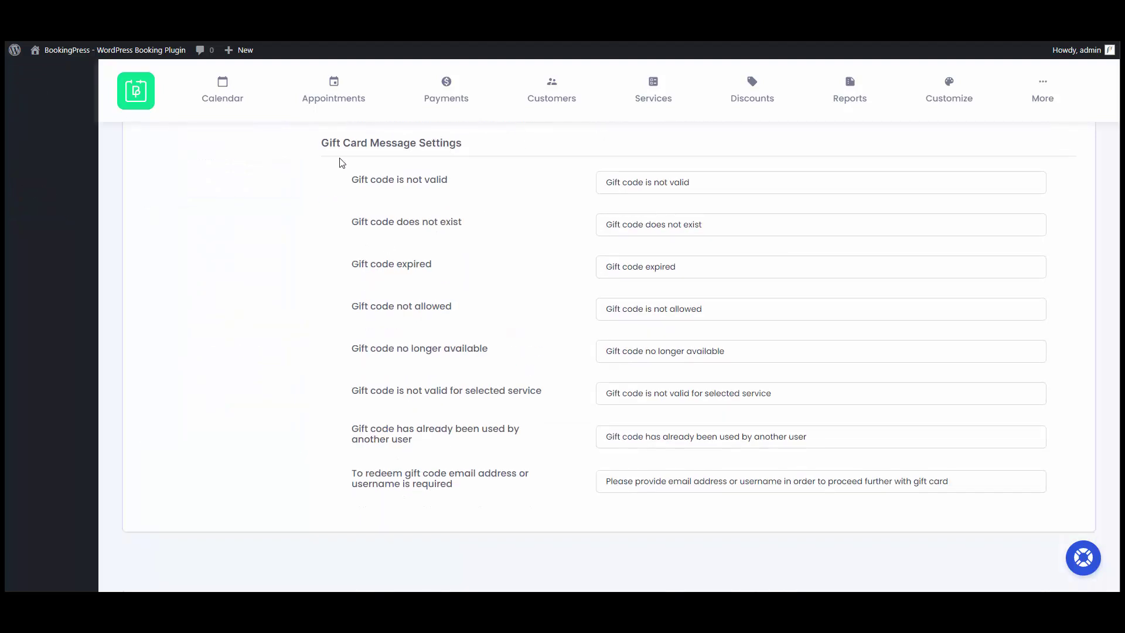
left_click(675, 179)
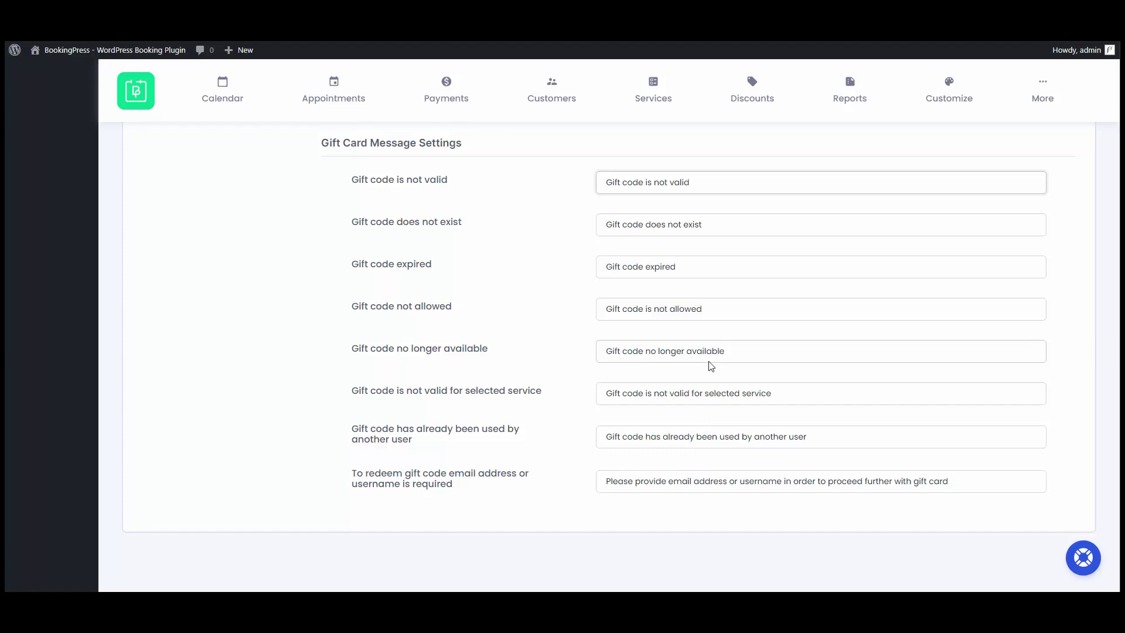
Open Customize > Forms on the Gift Card form preview.
mouse_move(954, 108)
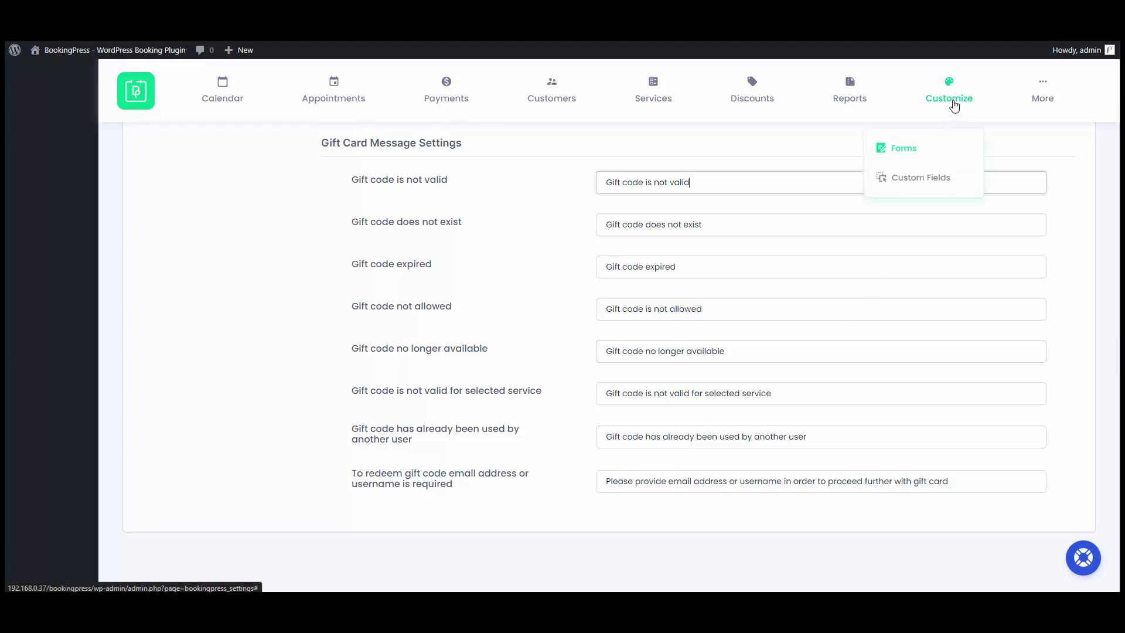
left_click(944, 154)
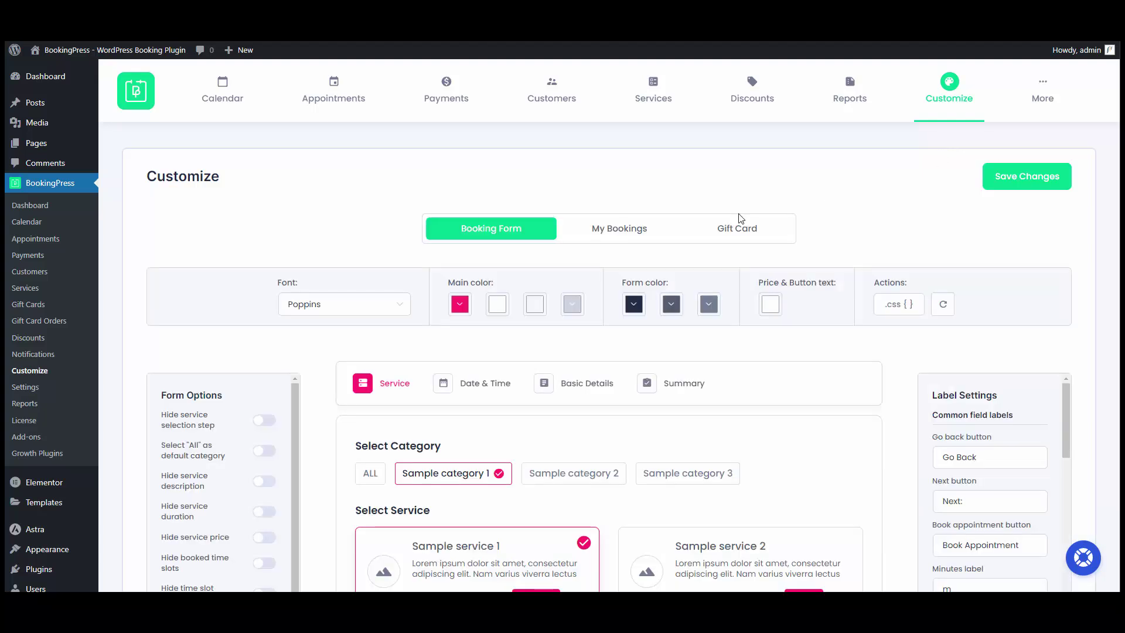
left_click(741, 235)
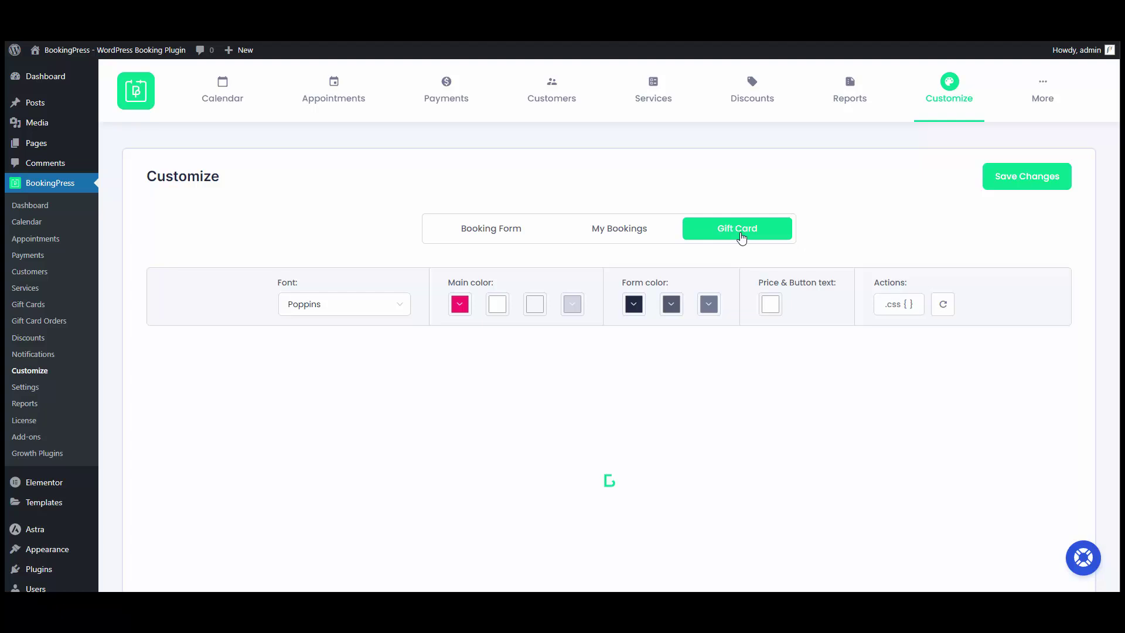
scroll(645, 222, "down", 2)
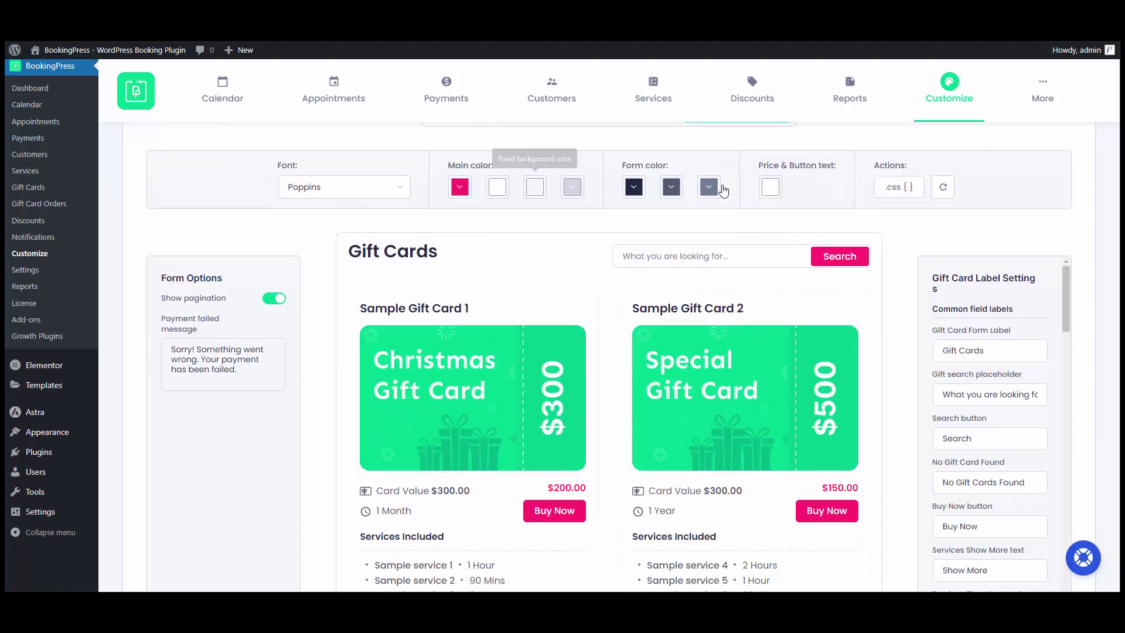
Open and close the custom CSS dialog, then scroll through the gift card label settings.
left_click(897, 186)
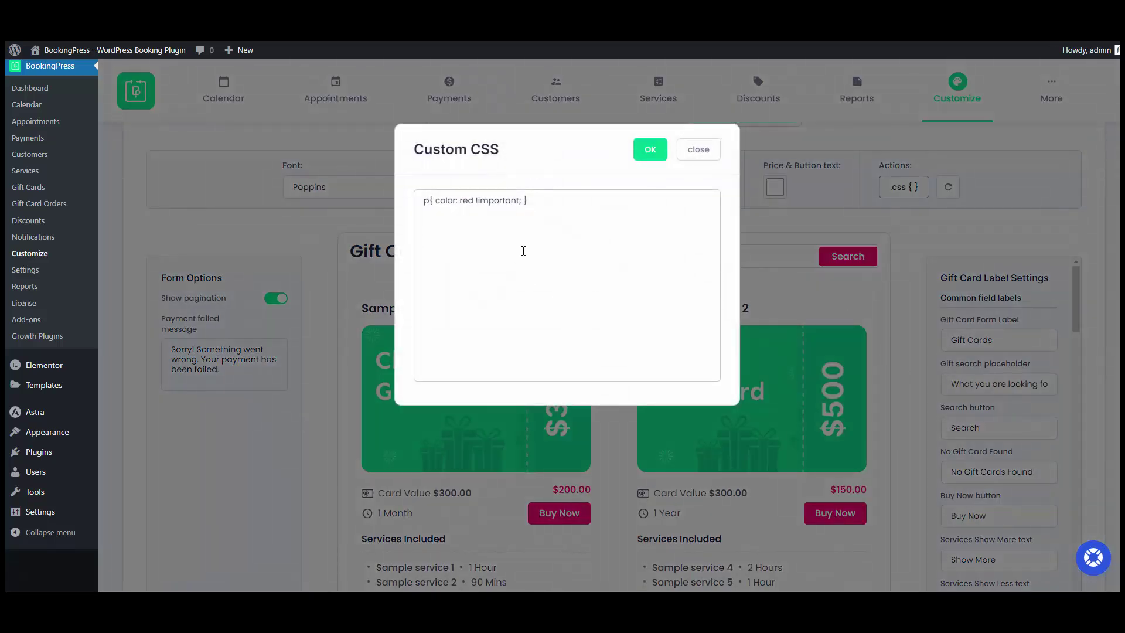
left_click(698, 149)
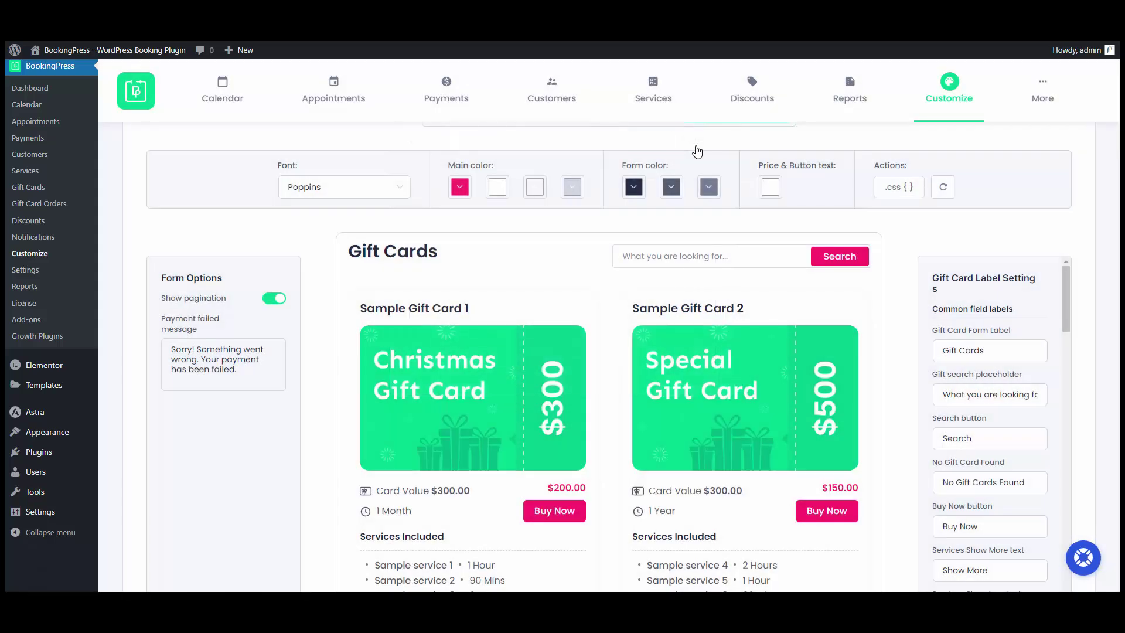
scroll(193, 323, "down", 1)
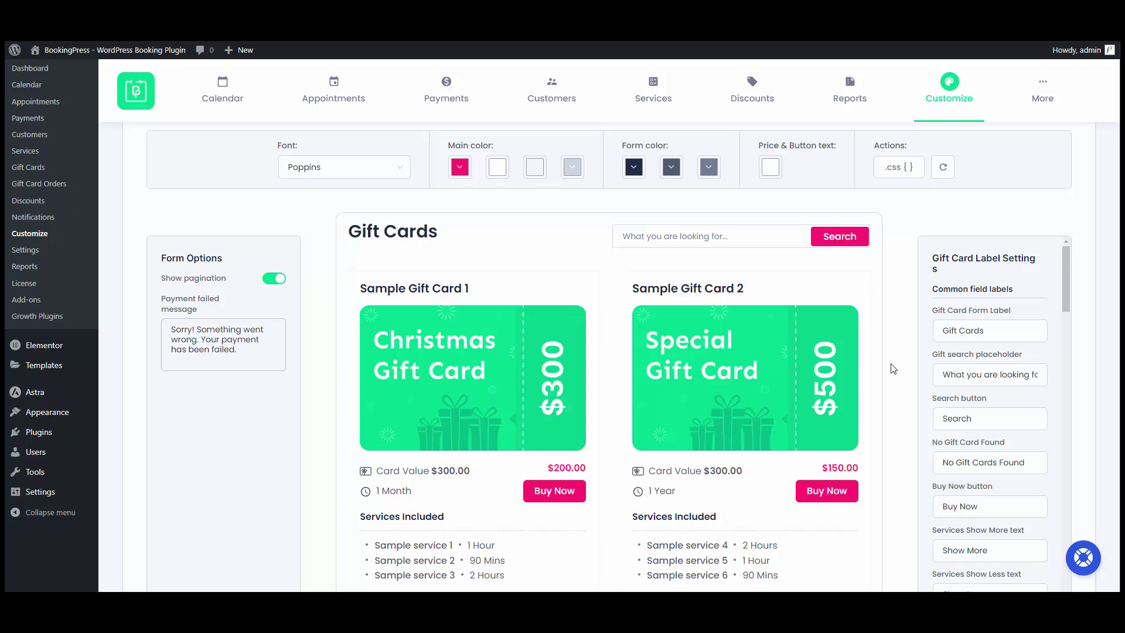
scroll(896, 264, "down", 3)
scroll(947, 399, "down", 5)
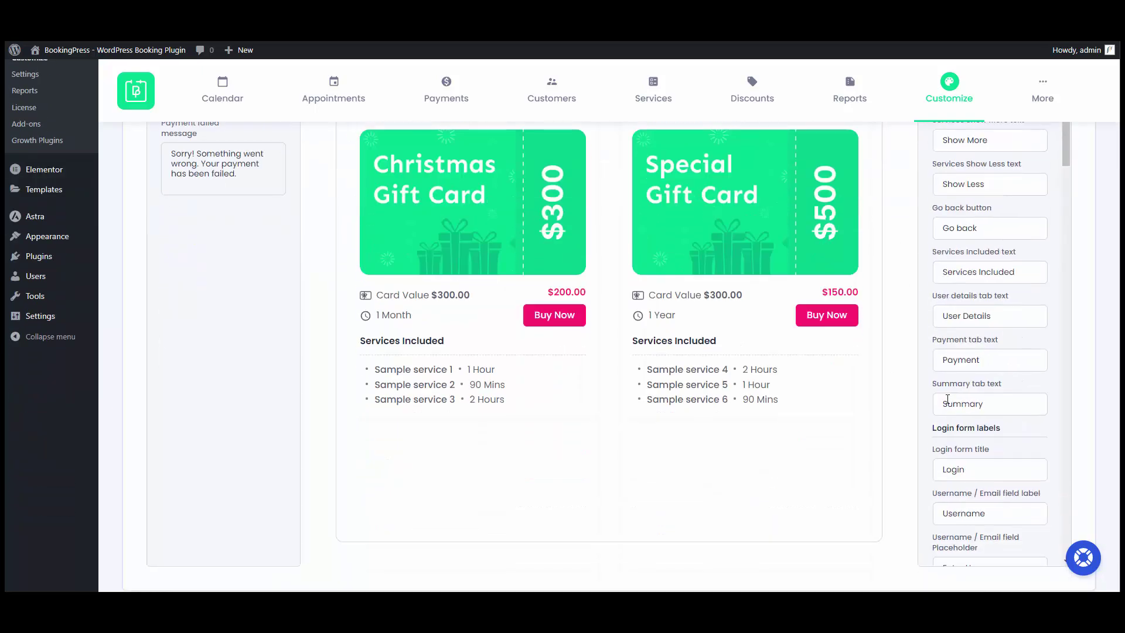
scroll(947, 399, "down", 15)
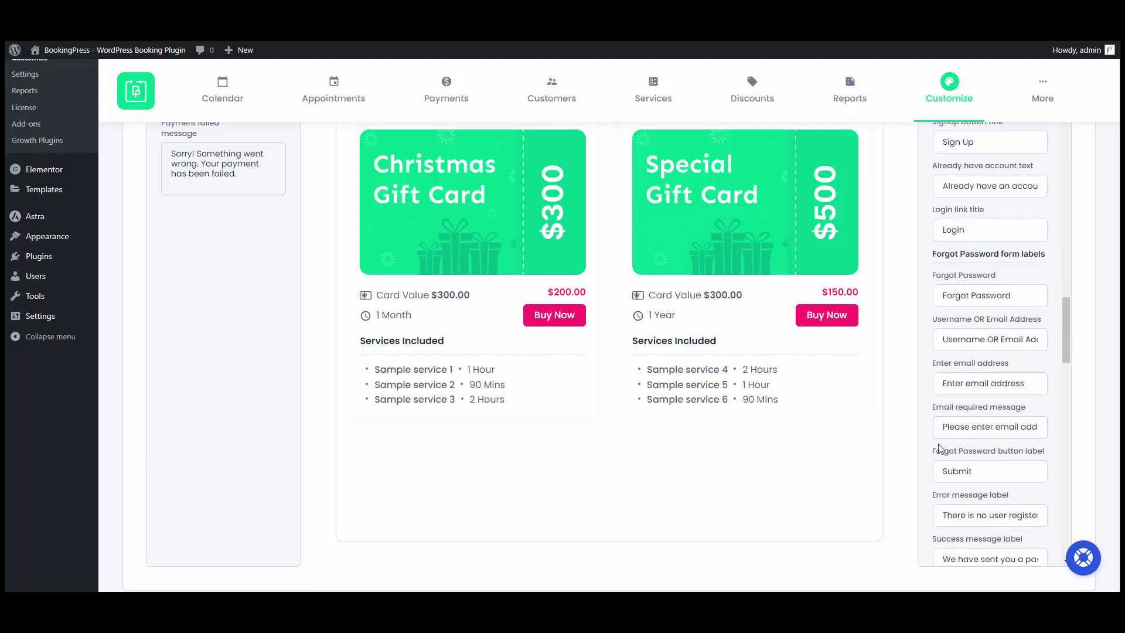
scroll(939, 449, "up", 10)
scroll(880, 412, "up", 5)
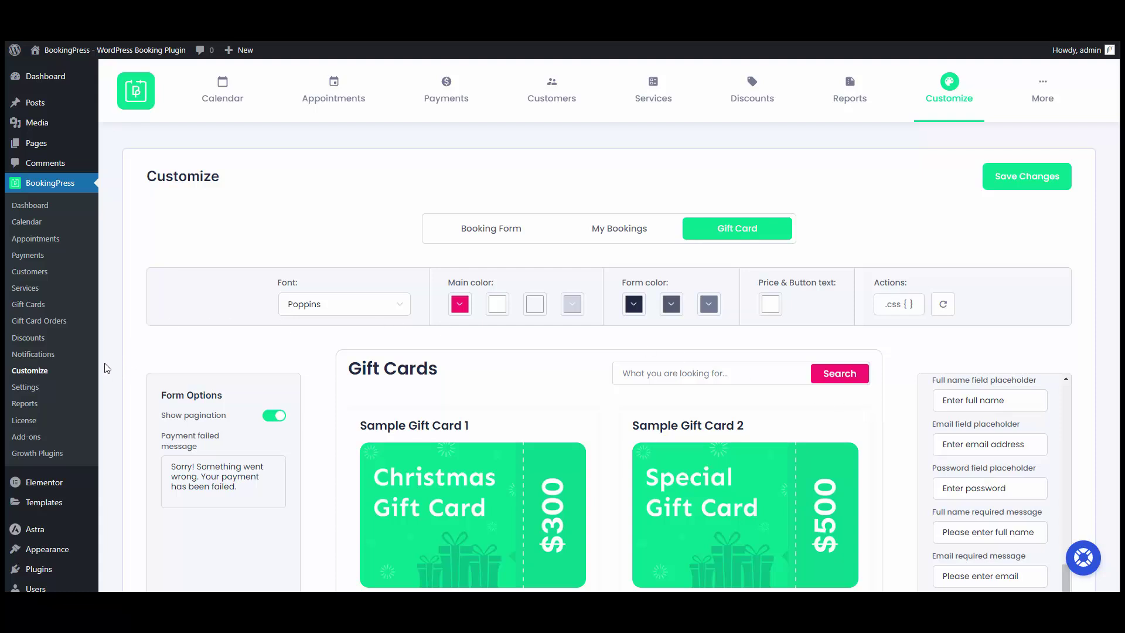
Review the On Gift Card Purchase, Invite for Gift Card and On Gift Card Redeem email templates.
left_click(75, 350)
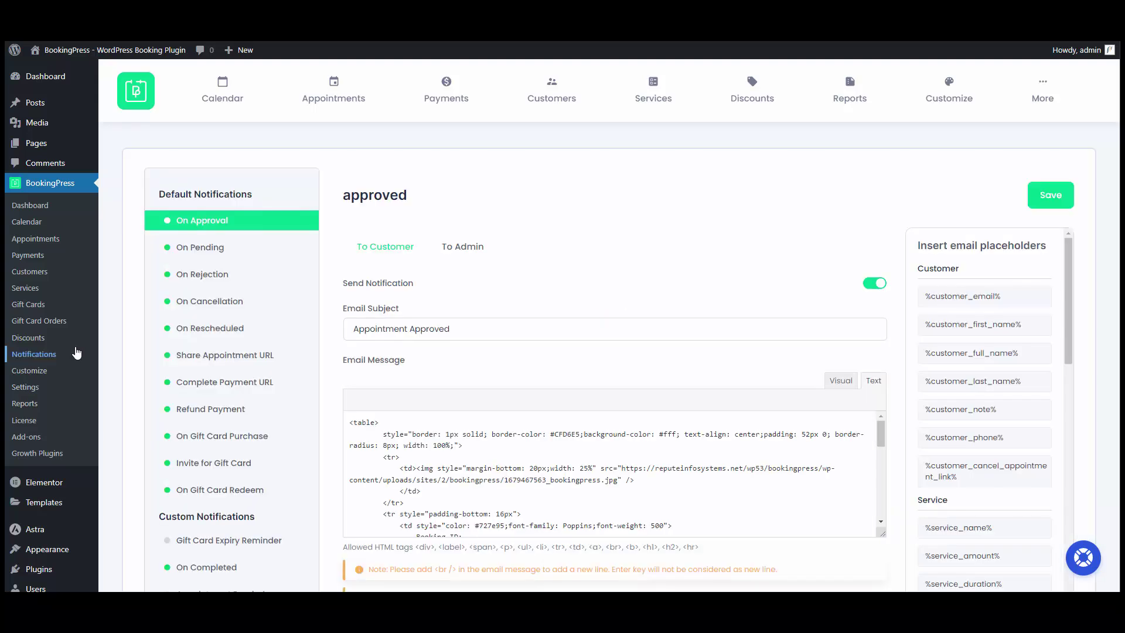
scroll(343, 275, "down", 1)
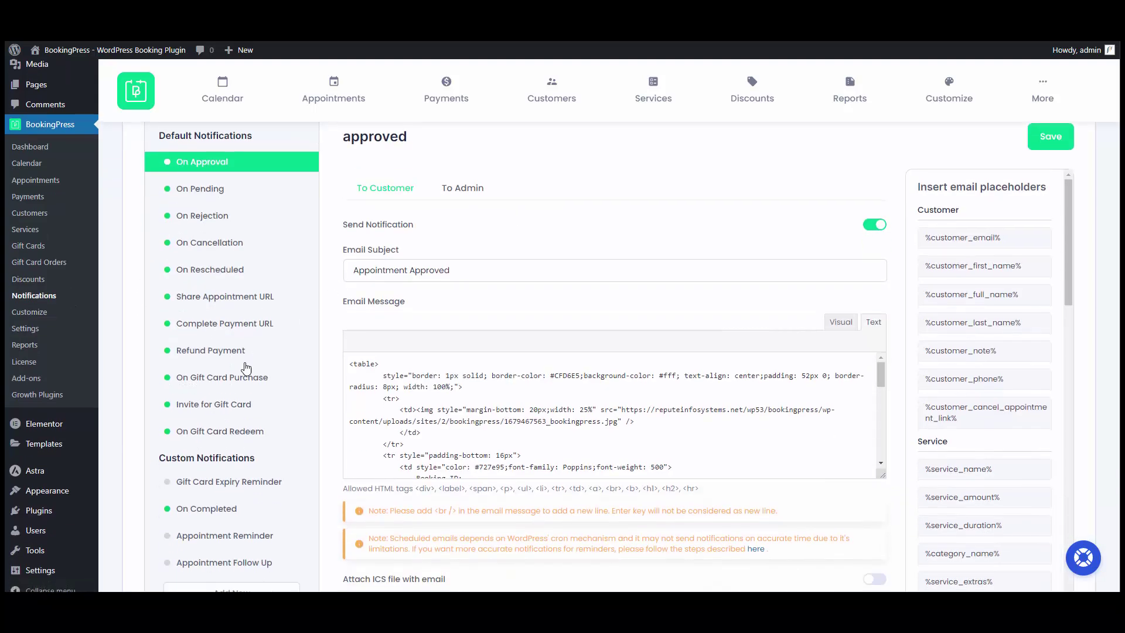
left_click(228, 381)
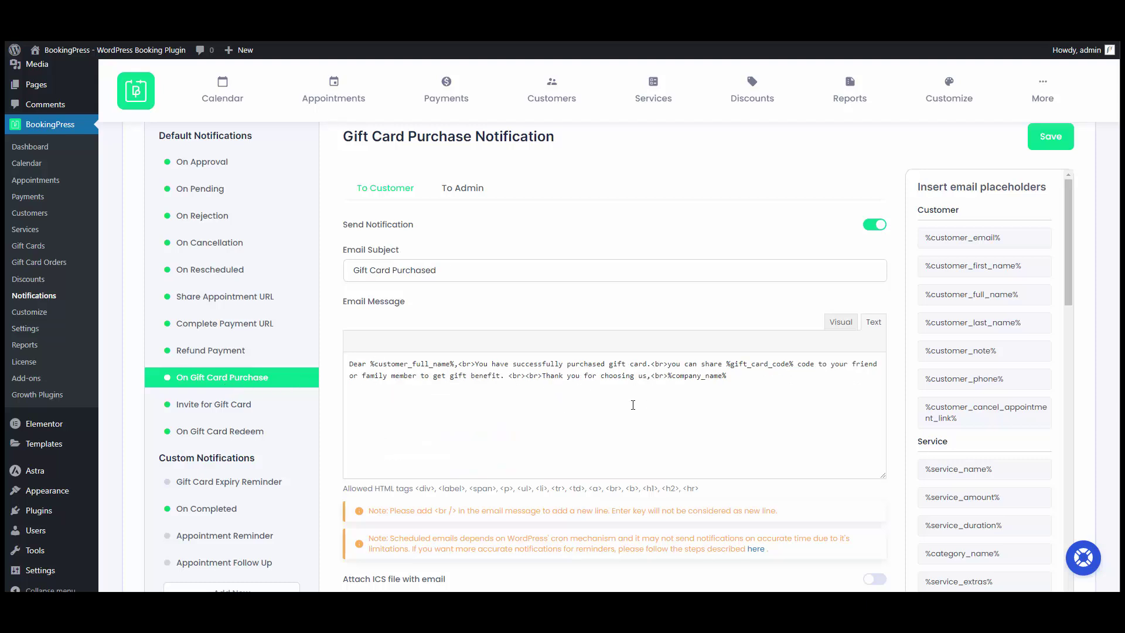
left_click(208, 404)
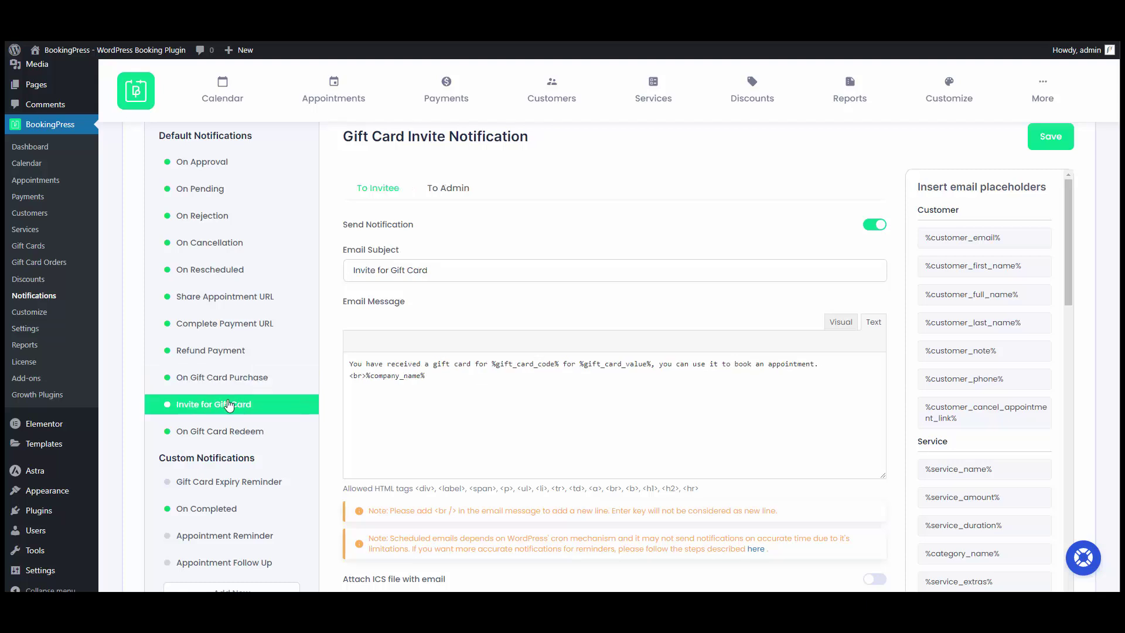
scroll(228, 404, "down", 2)
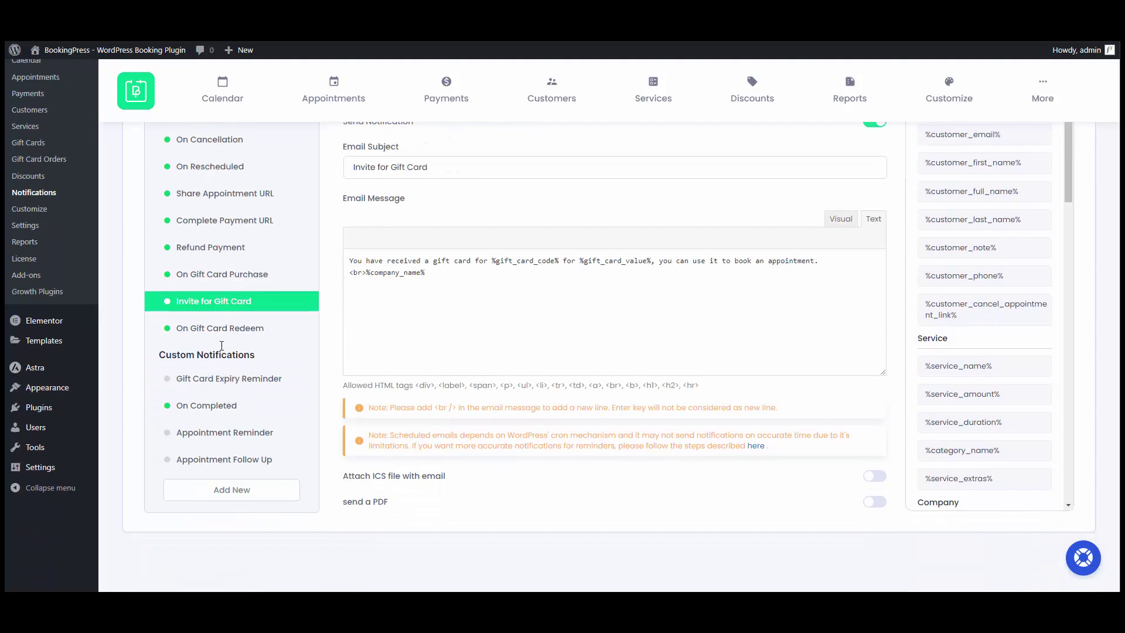
left_click(227, 330)
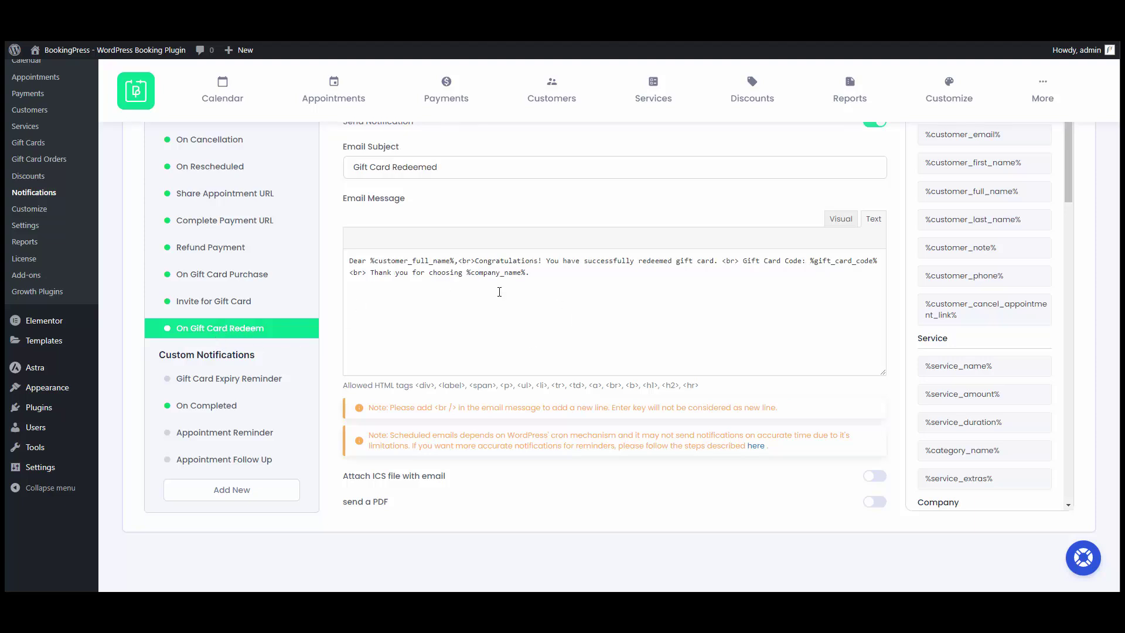
scroll(1002, 356, "down", 10)
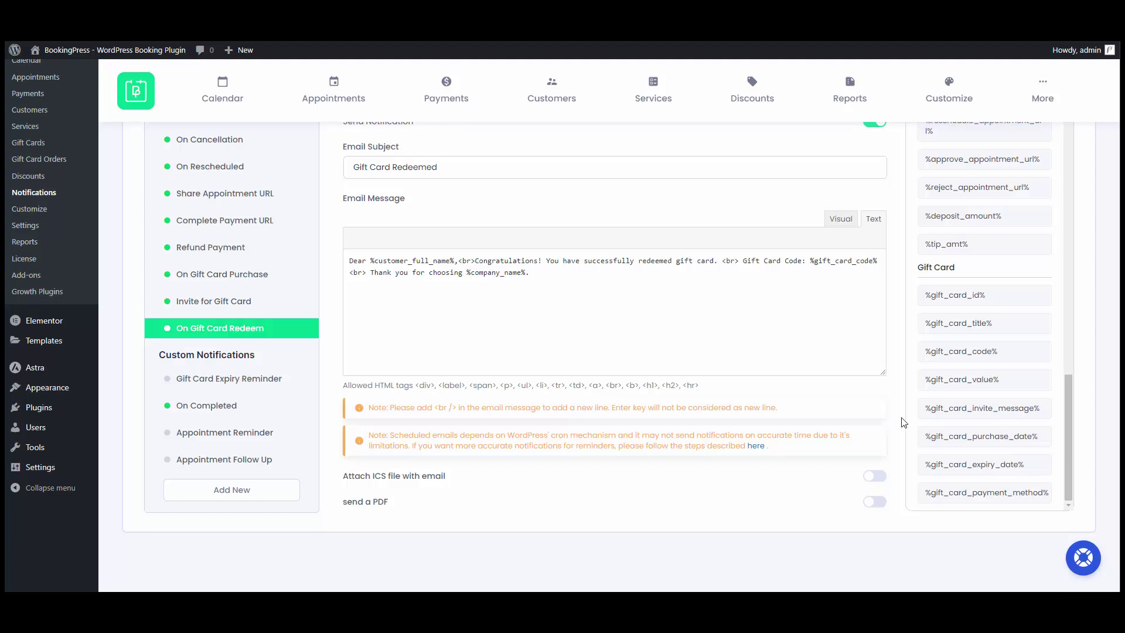
scroll(509, 275, "up", 3)
mouse_move(39, 153)
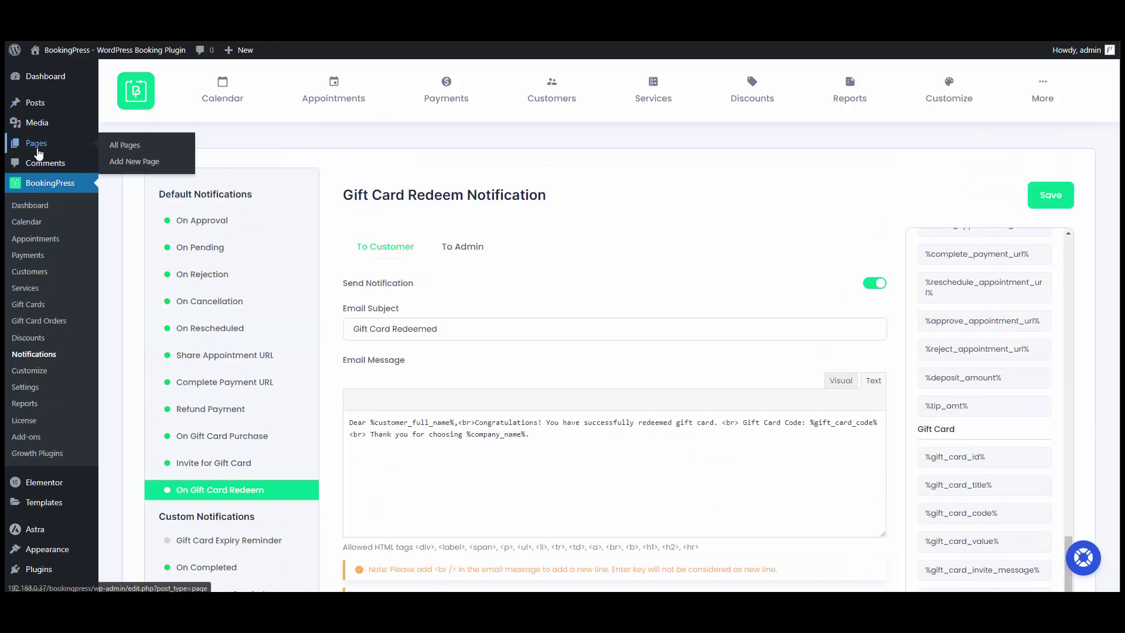
Create a new page titled 'Gift Card' with its title hidden.
left_click(134, 162)
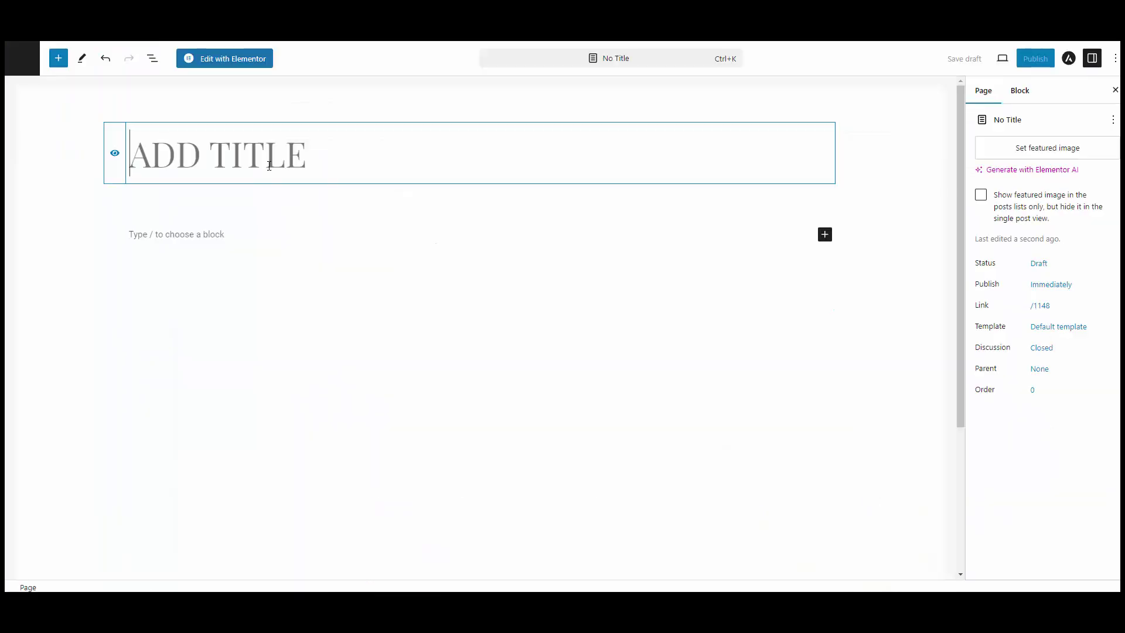
type("Gift Card")
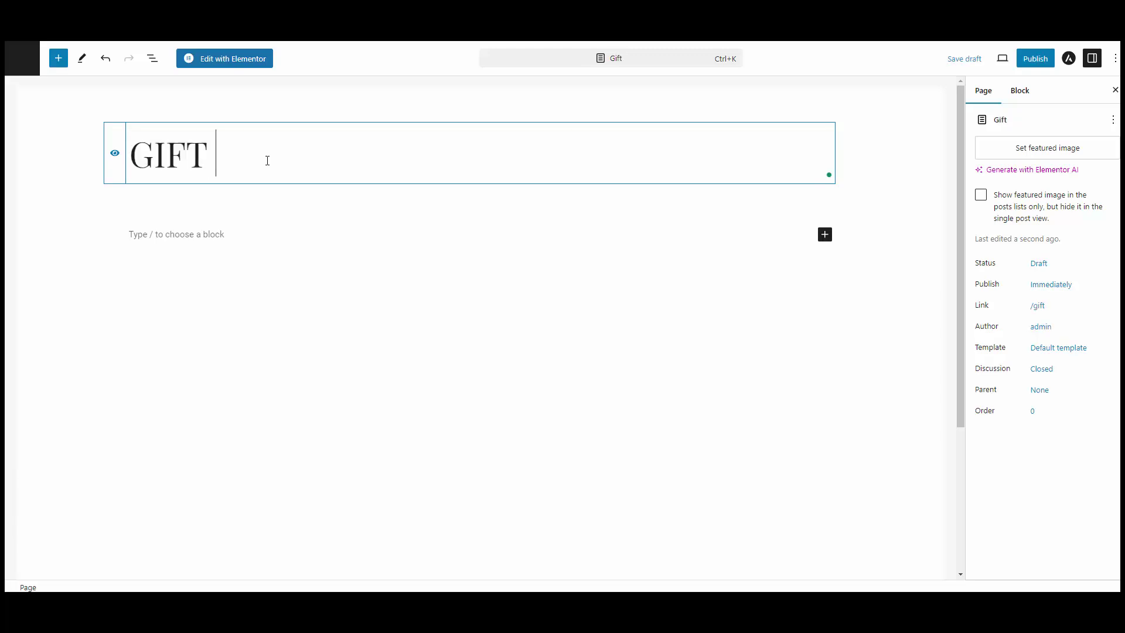
left_click(117, 153)
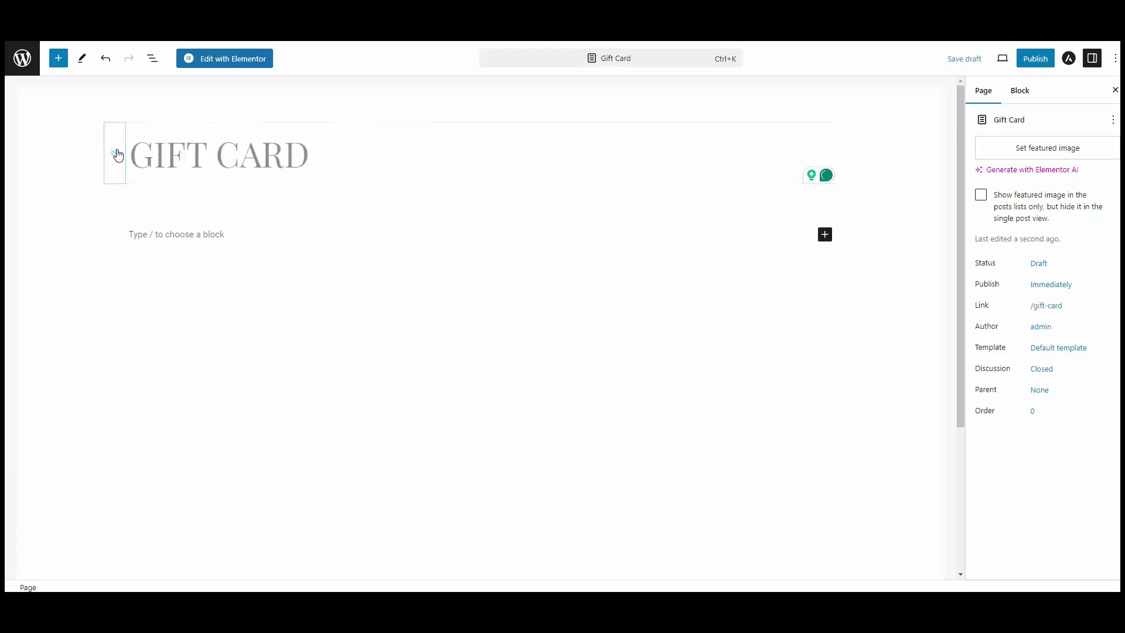
left_click(185, 237)
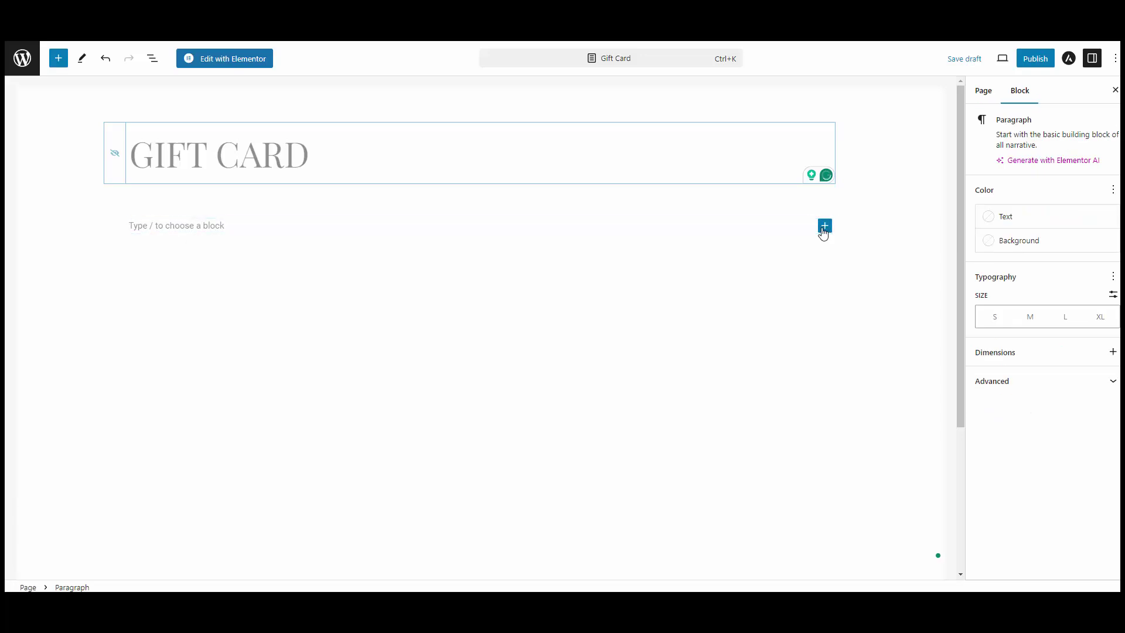
Add a Shortcode block with [bookingpress_gift_card] and publish the page.
left_click(824, 227)
type("short")
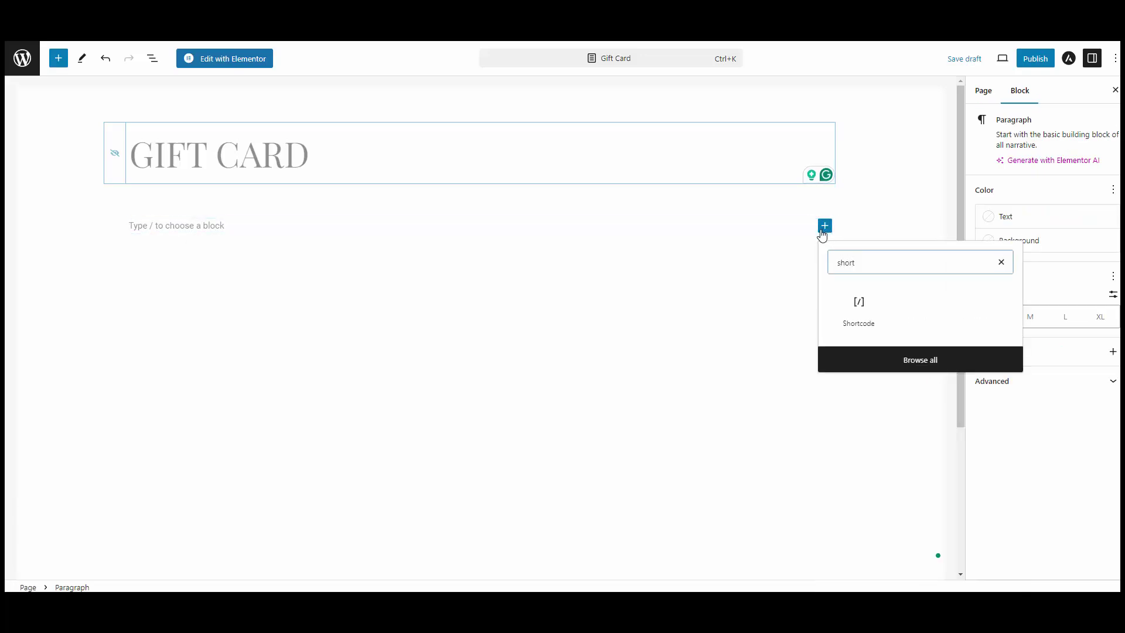
left_click(860, 307)
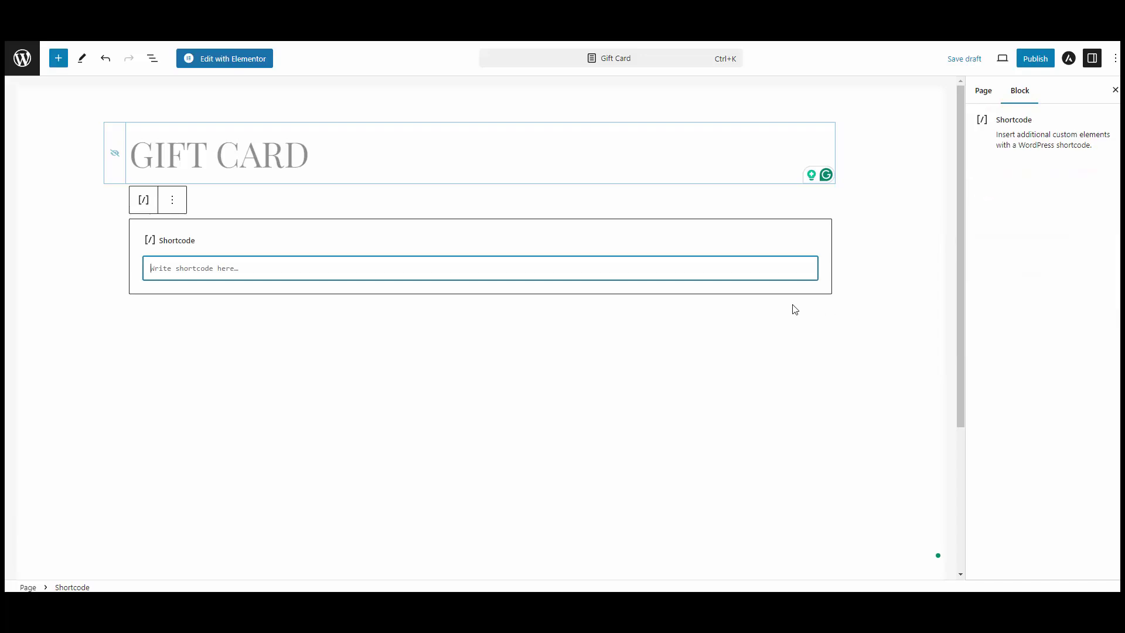
type("[")
type("bookin")
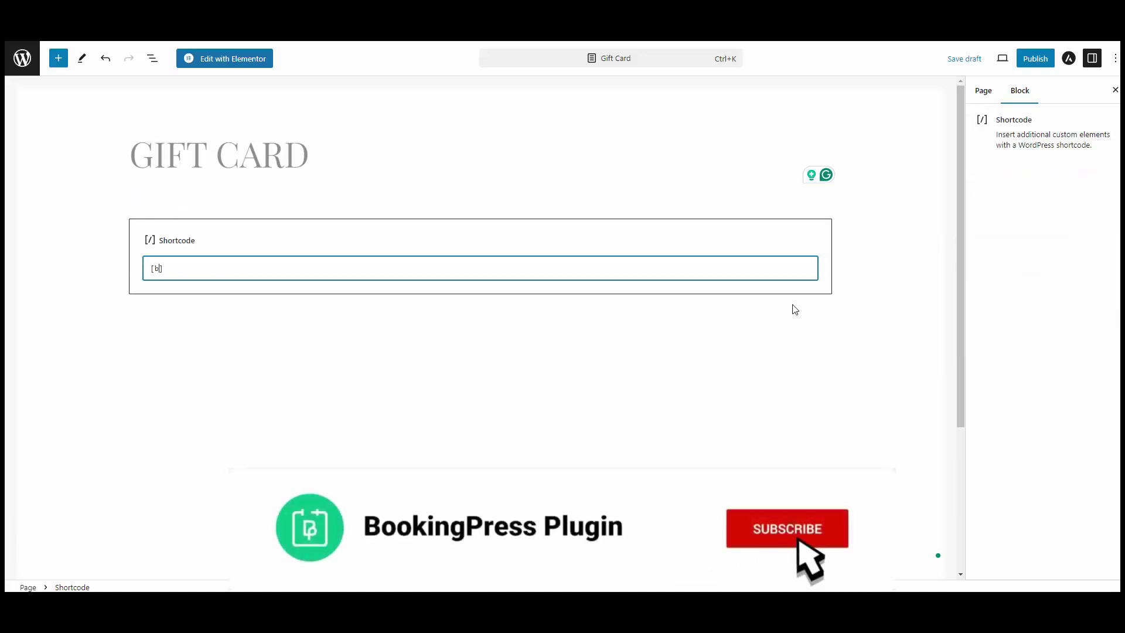
type("gpress_gift_card")
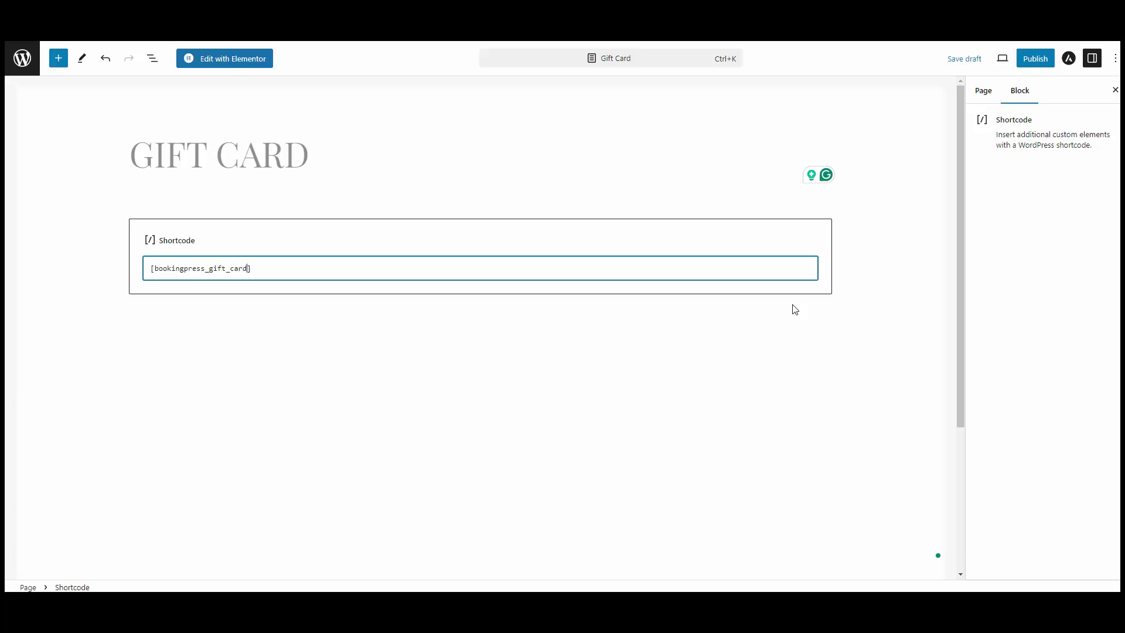
left_click(1035, 67)
left_click(1032, 66)
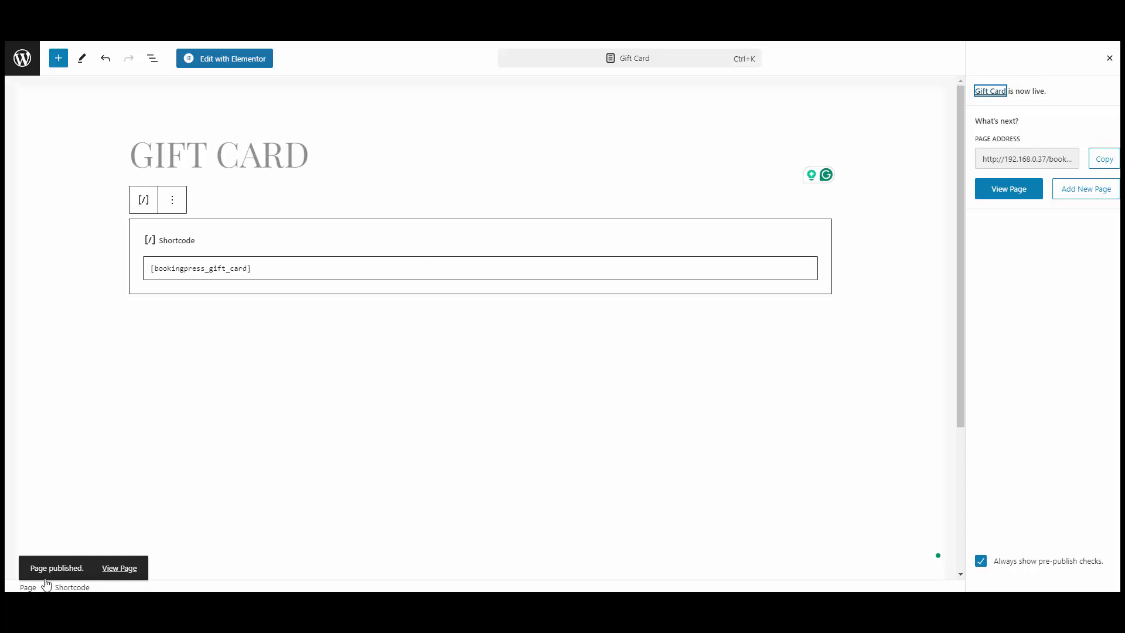
Open the published Gift Card page in a new tab and scroll to the gift cards.
right_click(124, 576)
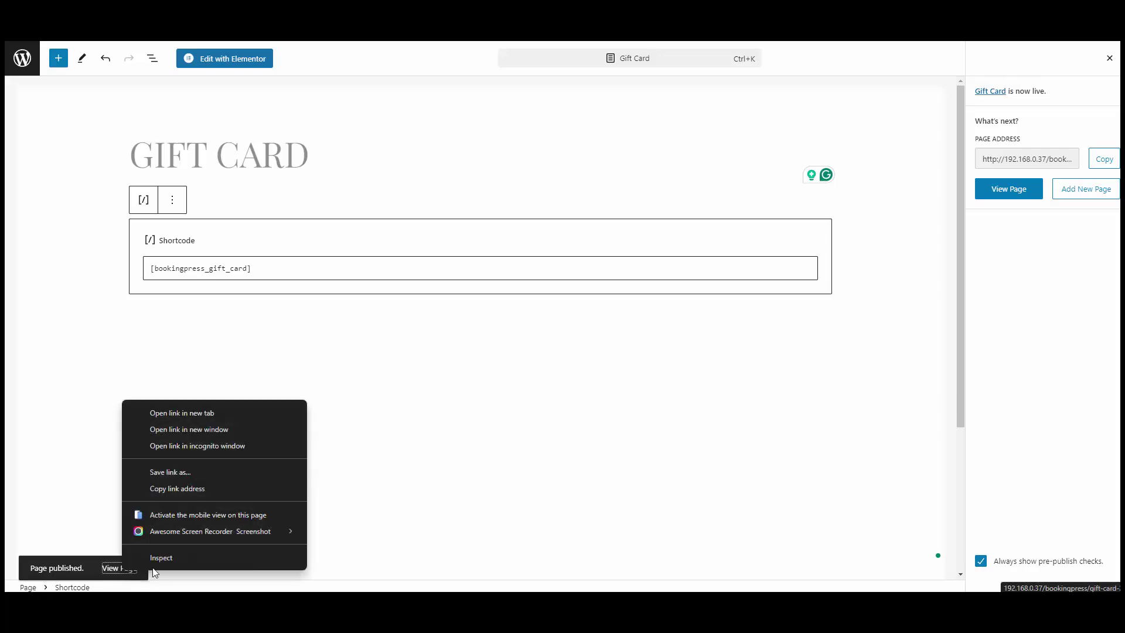
left_click(206, 417)
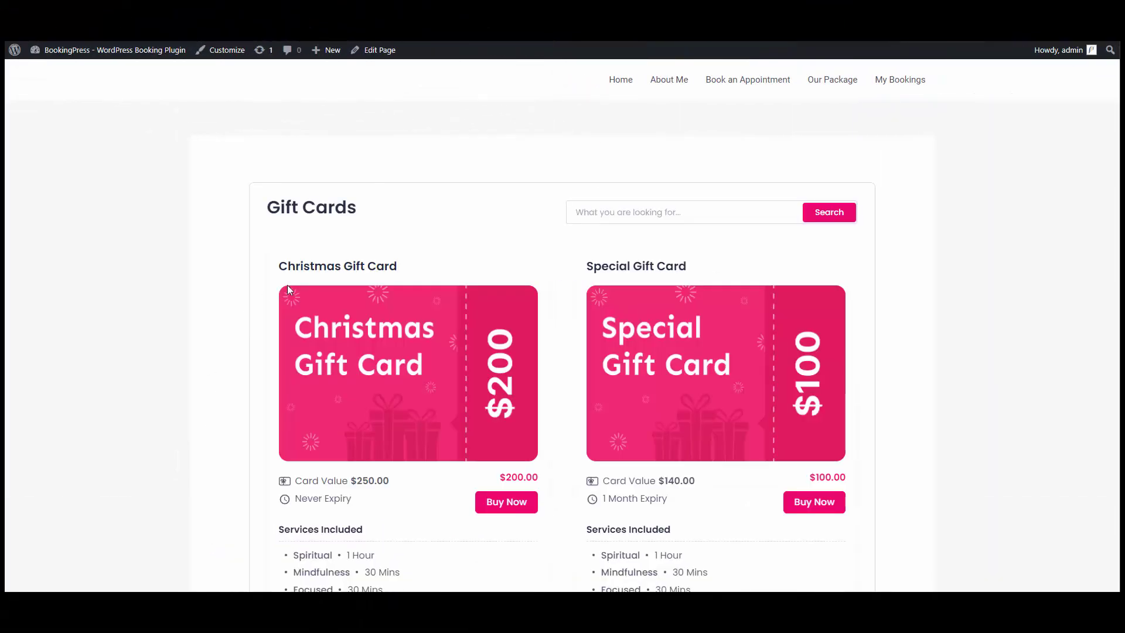
scroll(407, 435, "down", 5)
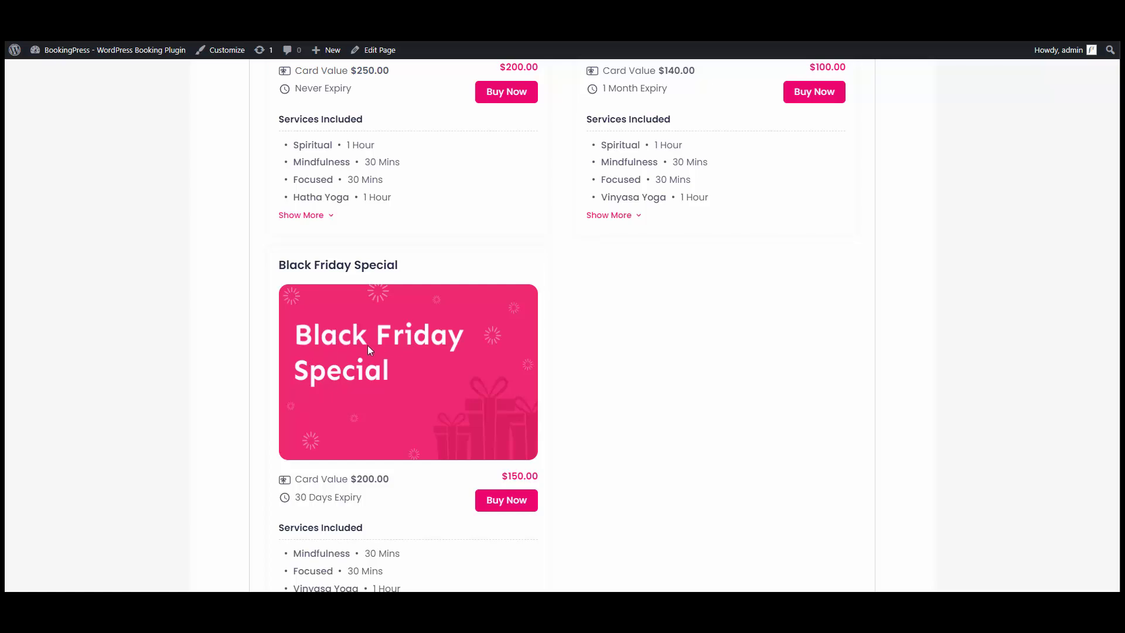
scroll(369, 349, "down", 3)
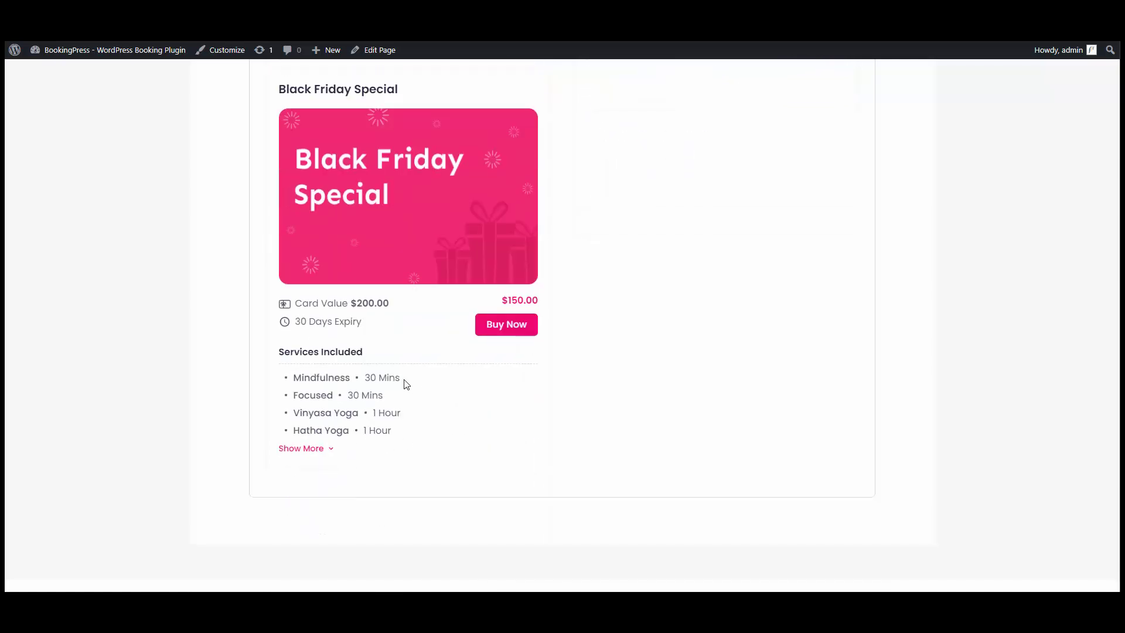
Buy the Black Friday Special card for an invitee's email and pay $150.00 via PayPal.
left_click(502, 325)
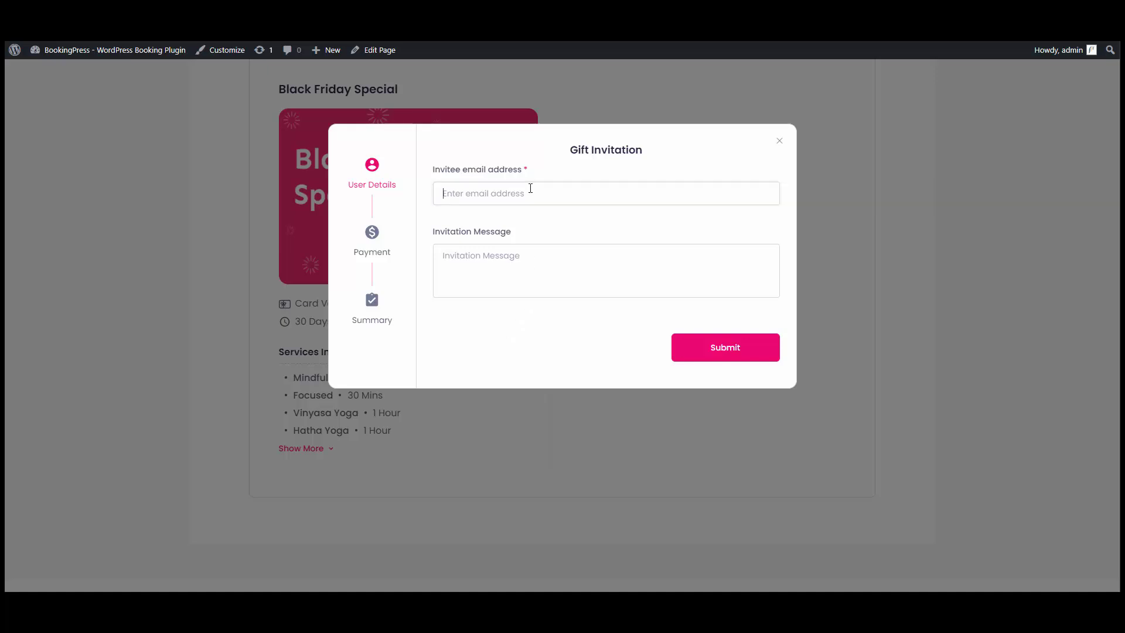
key("Tab")
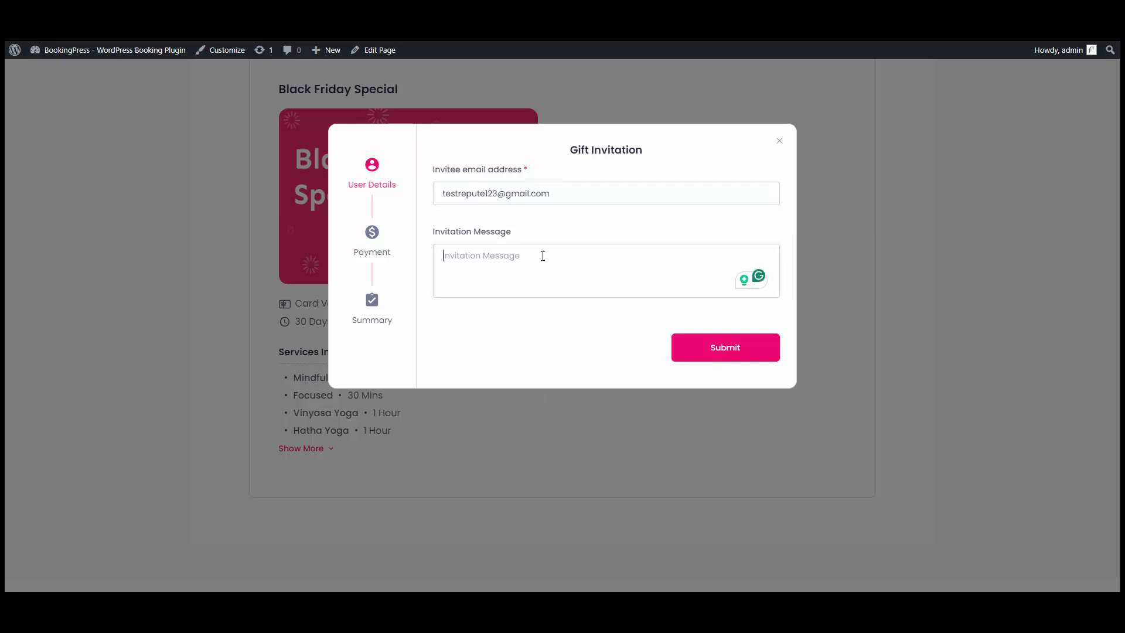
left_click(724, 357)
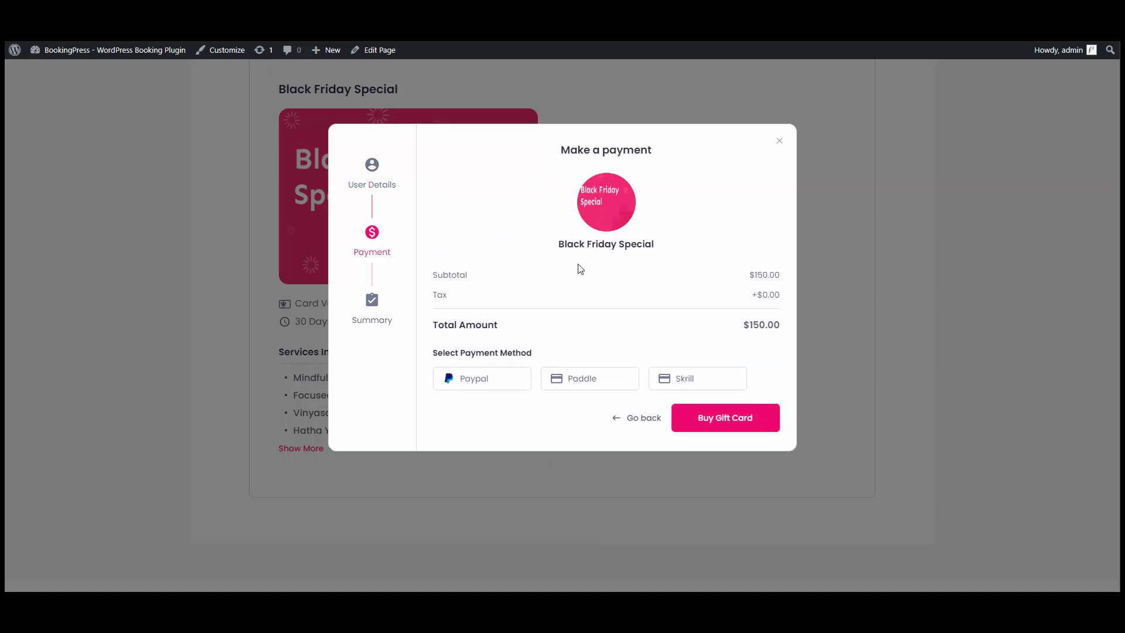
left_click(501, 380)
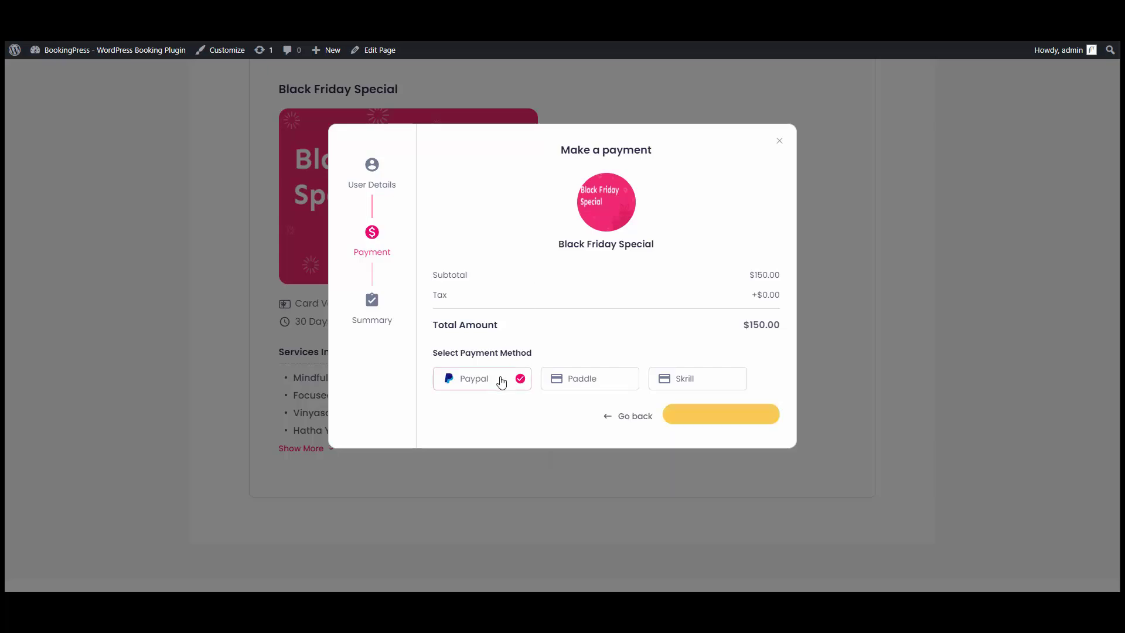
left_click(714, 417)
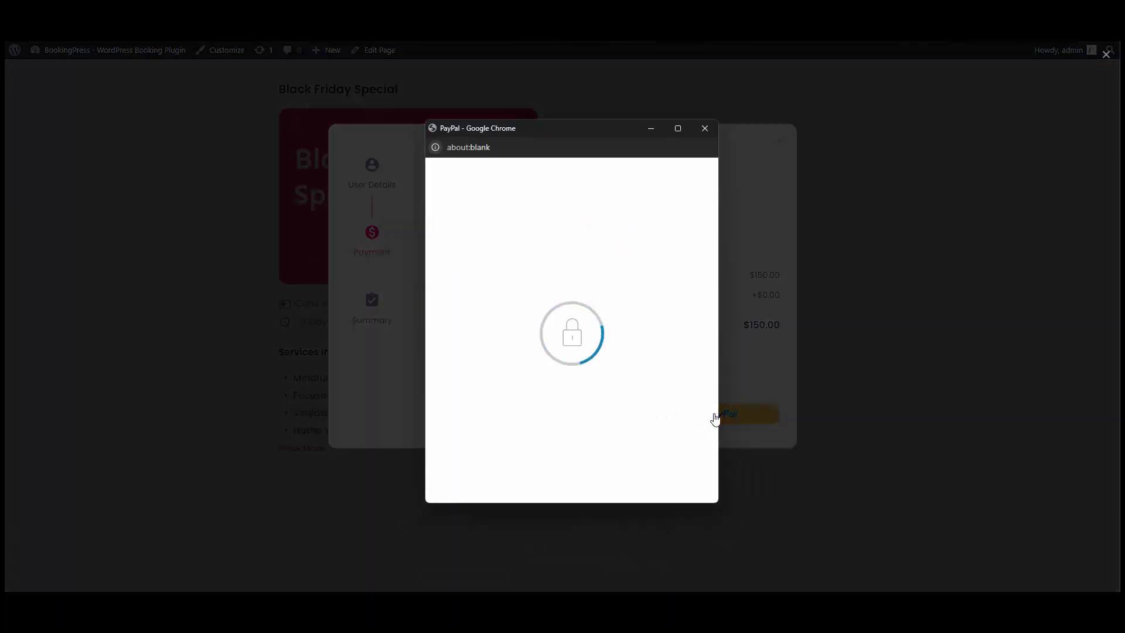
left_click(585, 448)
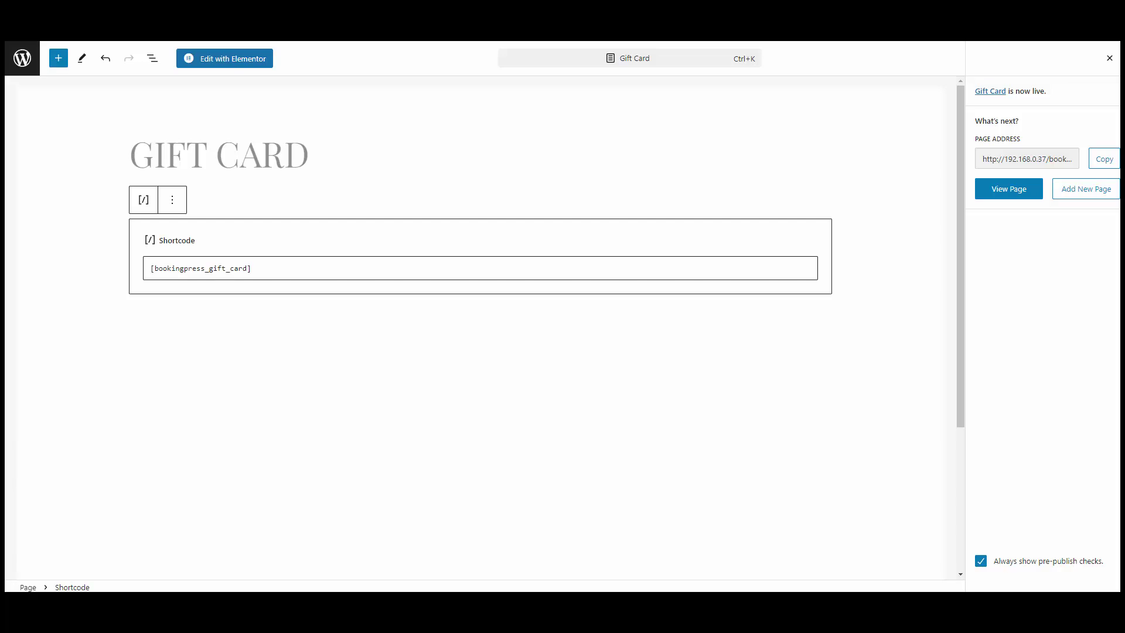
Go back to the admin area, open Gift Card Orders and select order #41's gift code.
left_click(23, 57)
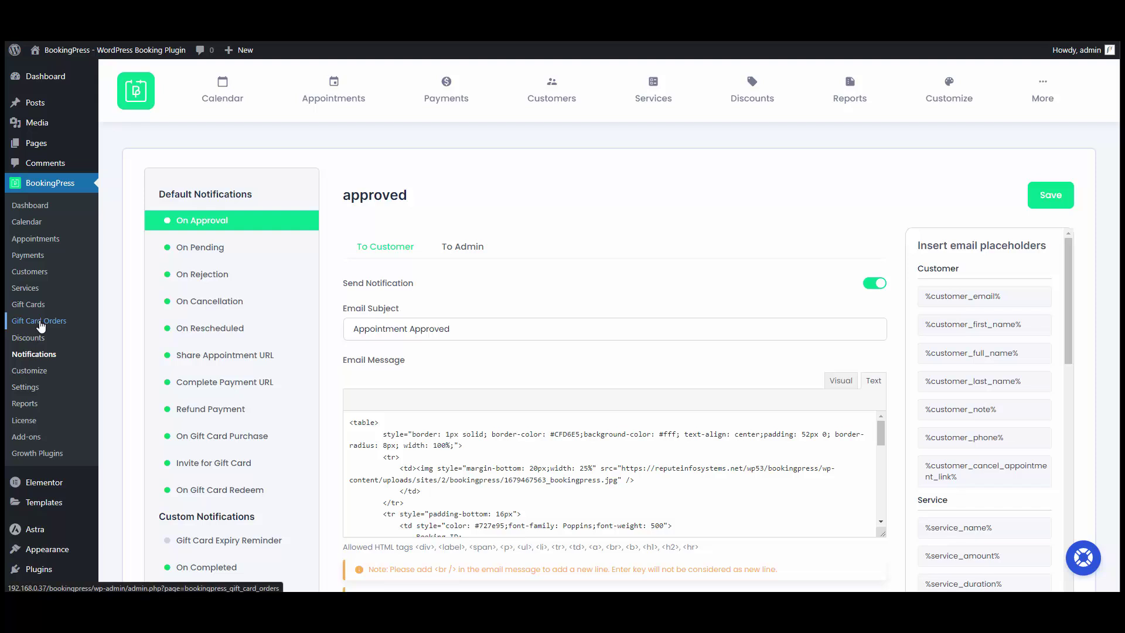
left_click(40, 322)
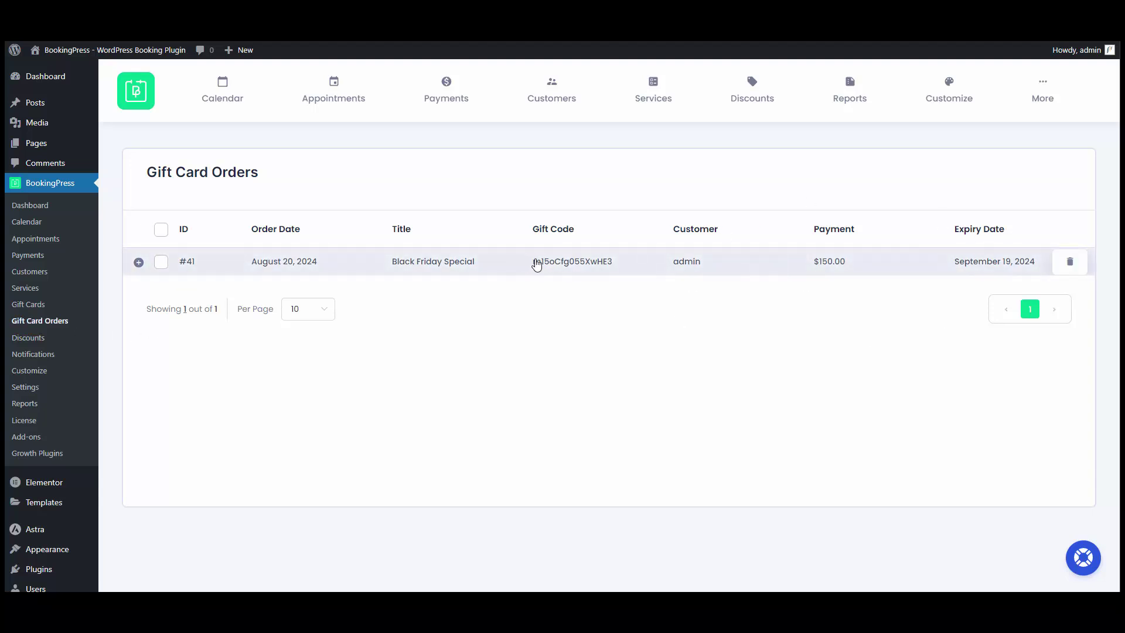
left_click_drag(533, 262, 617, 269)
key("ctrl+c")
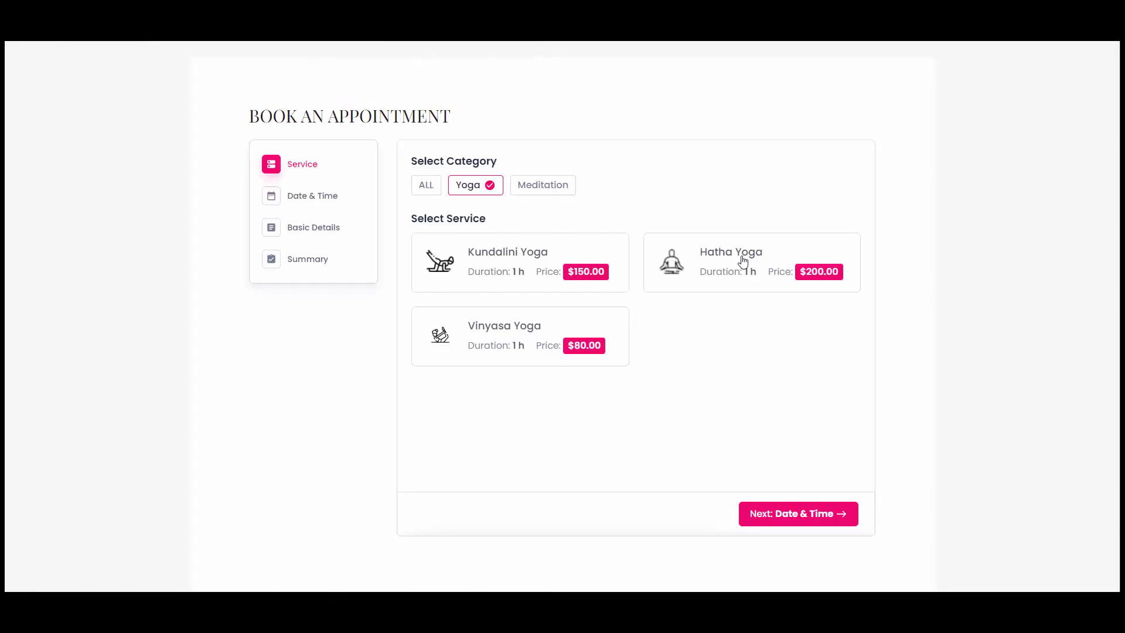
Choose Hatha Yoga at 12:00–13:00 and enter the customer's name, e-mail and phone number.
left_click(742, 262)
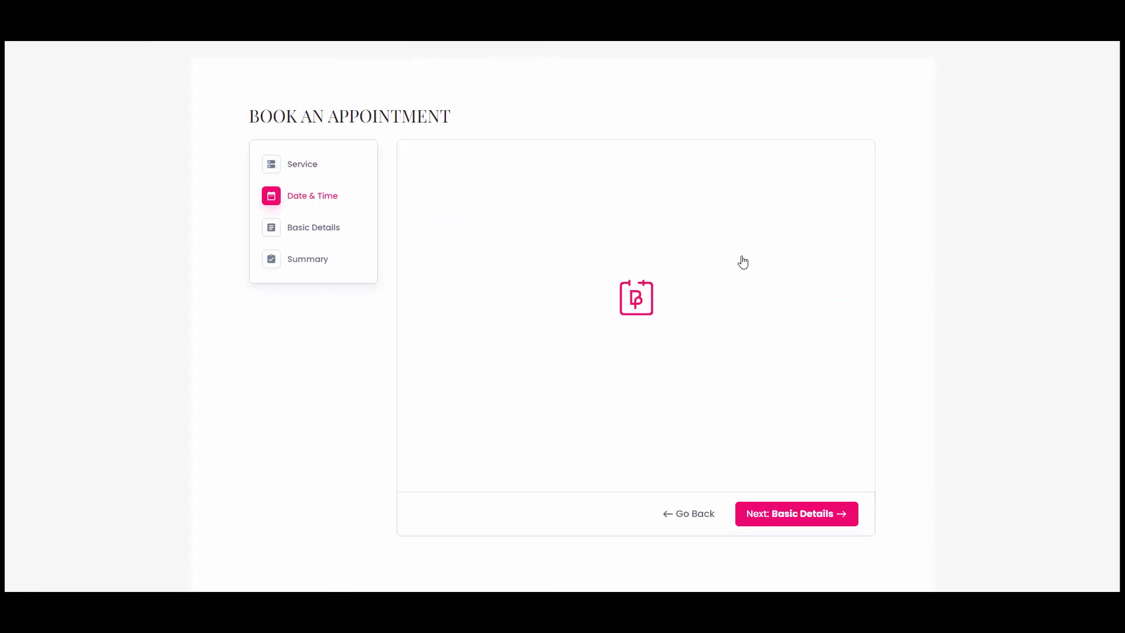
left_click(698, 315)
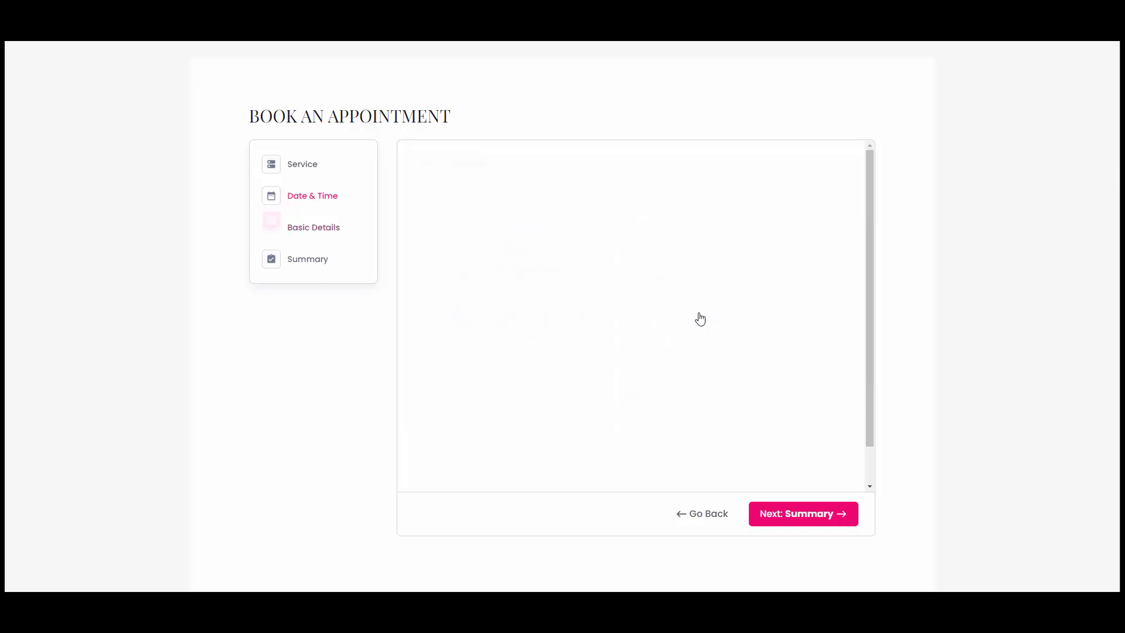
type("Al")
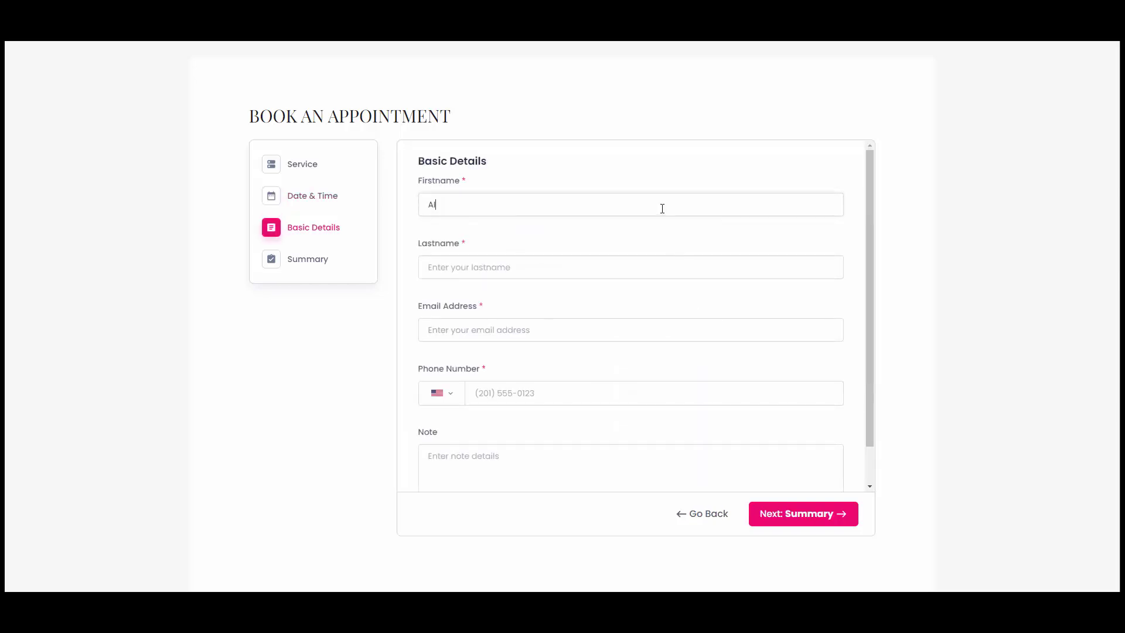
type("E")
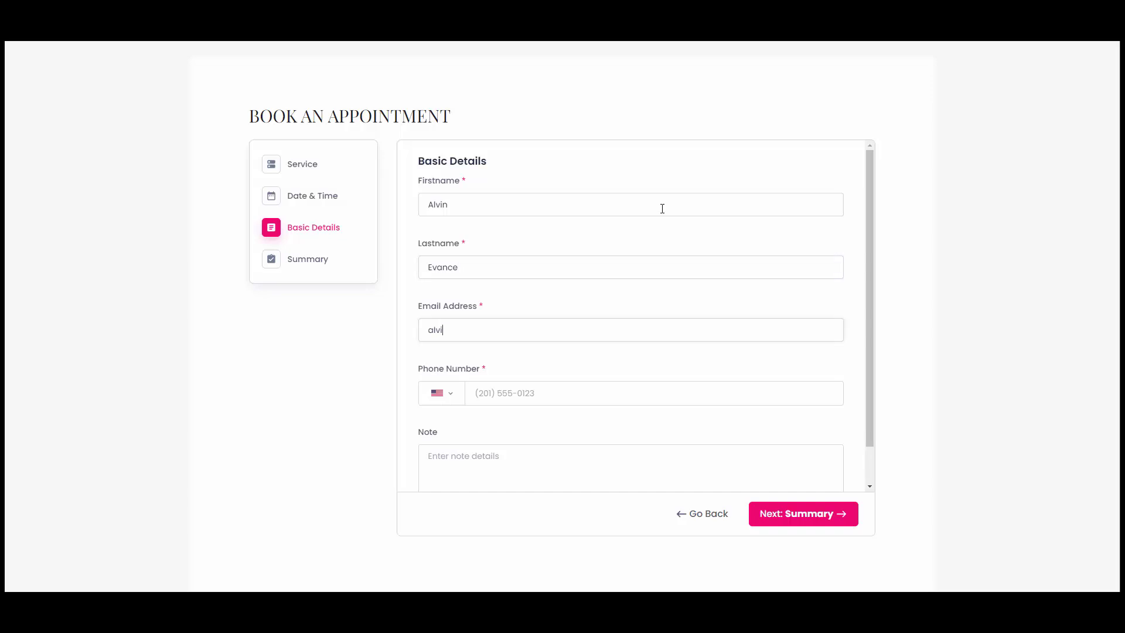
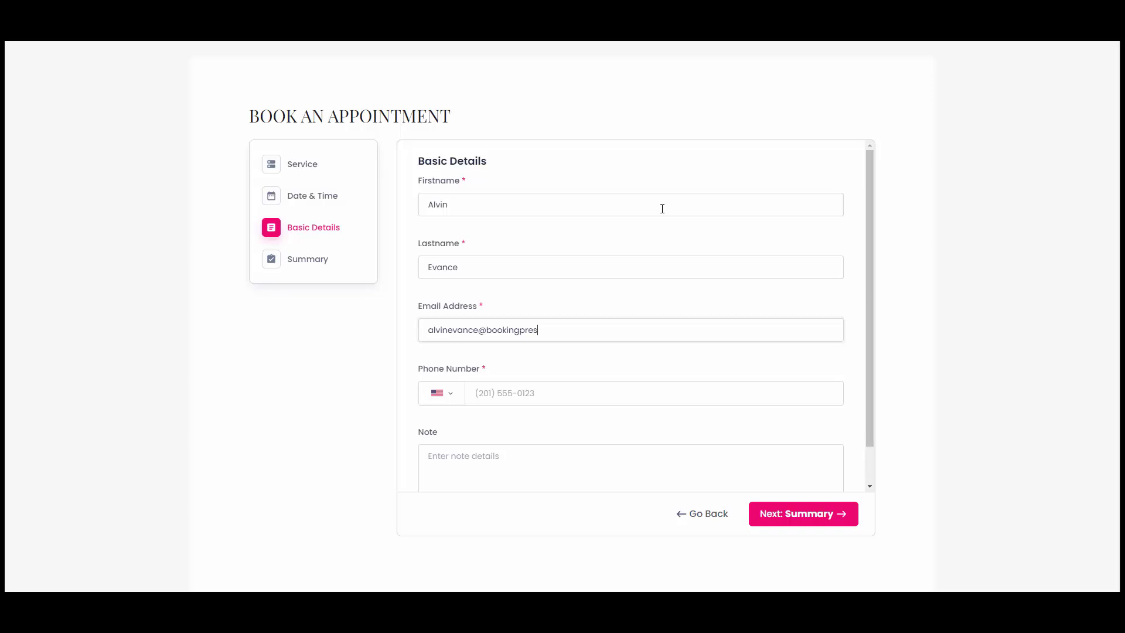
key("Tab")
key("Tab")
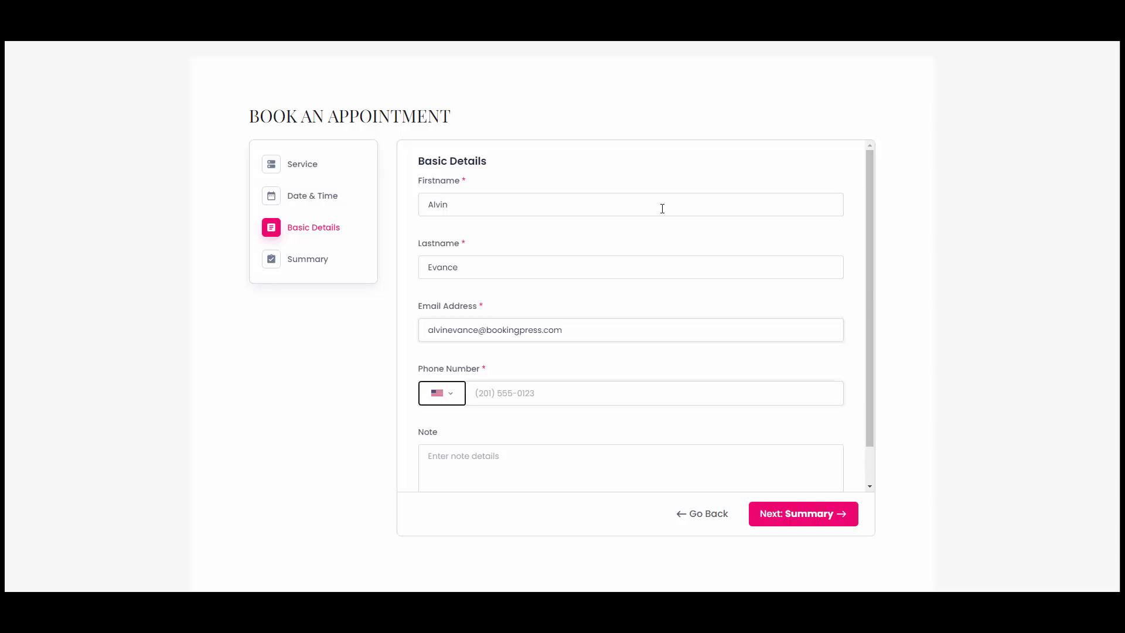
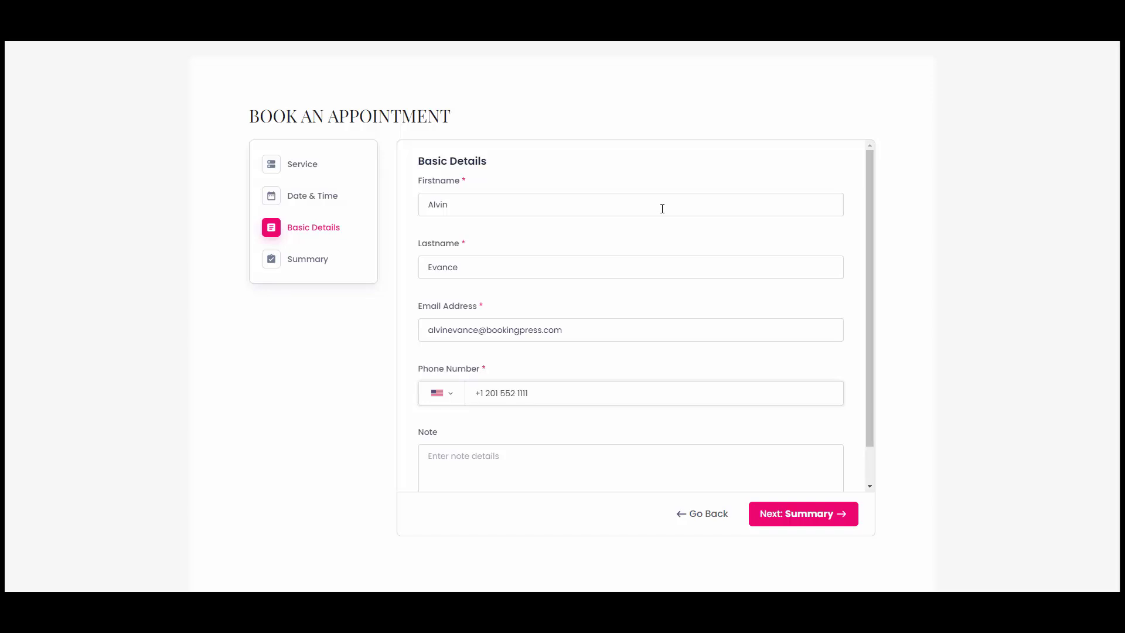
scroll(527, 456, "down", 1)
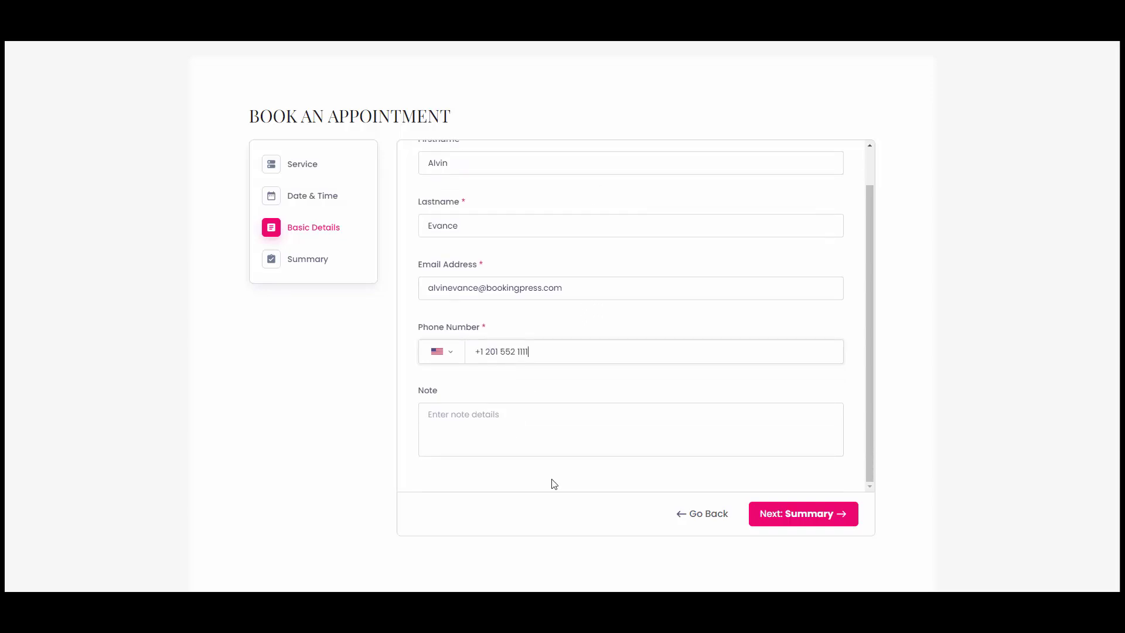
Redeem the copied gift code on the summary, cutting $200.00 to $0.00, and book.
left_click(818, 520)
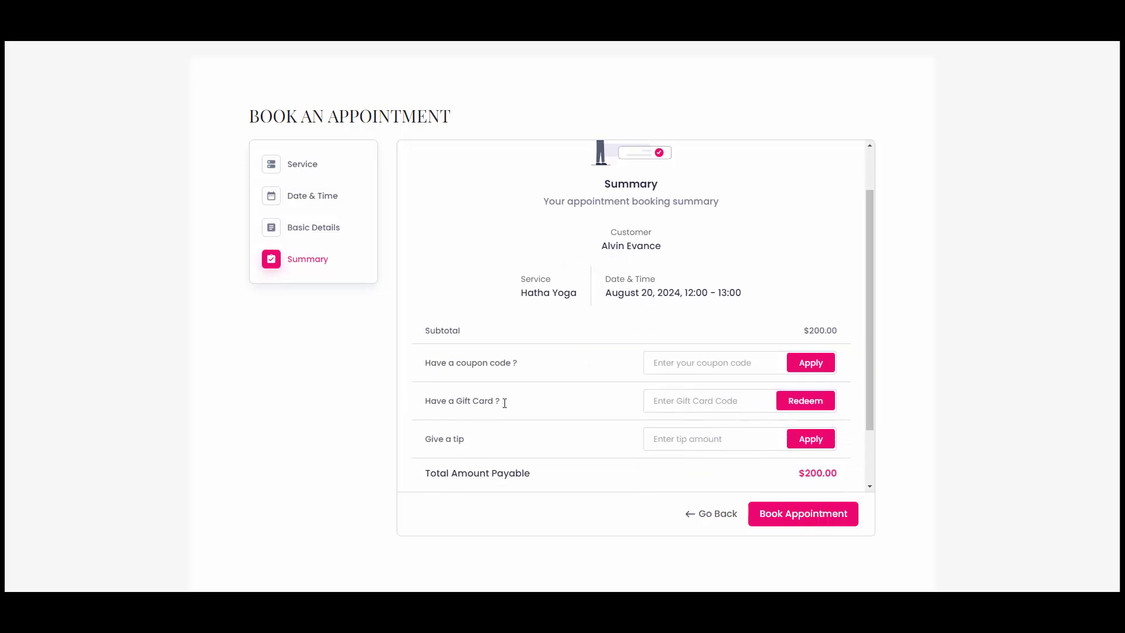
key("ctrl+v")
left_click(815, 404)
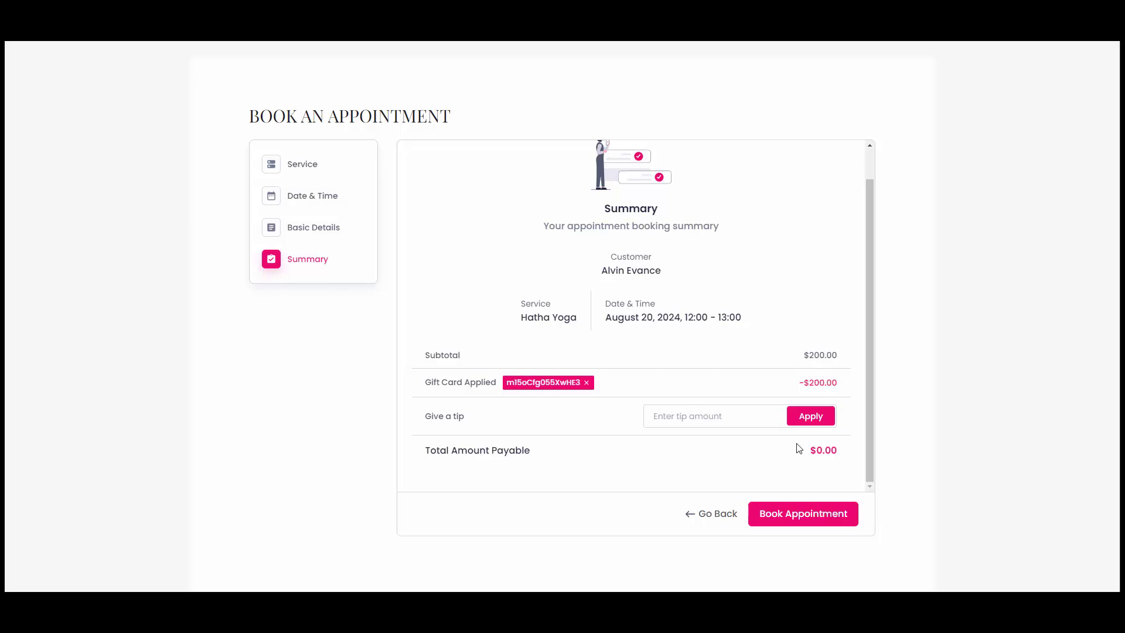
left_click(809, 521)
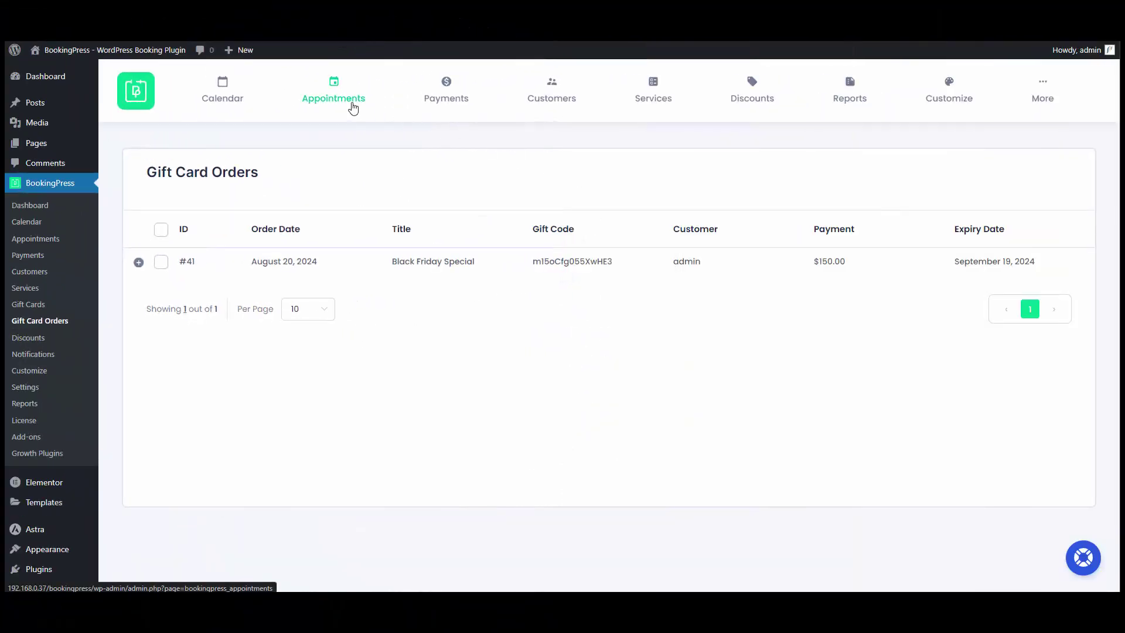
Expand appointment #42 in the appointments list to view its booking details.
left_click(353, 108)
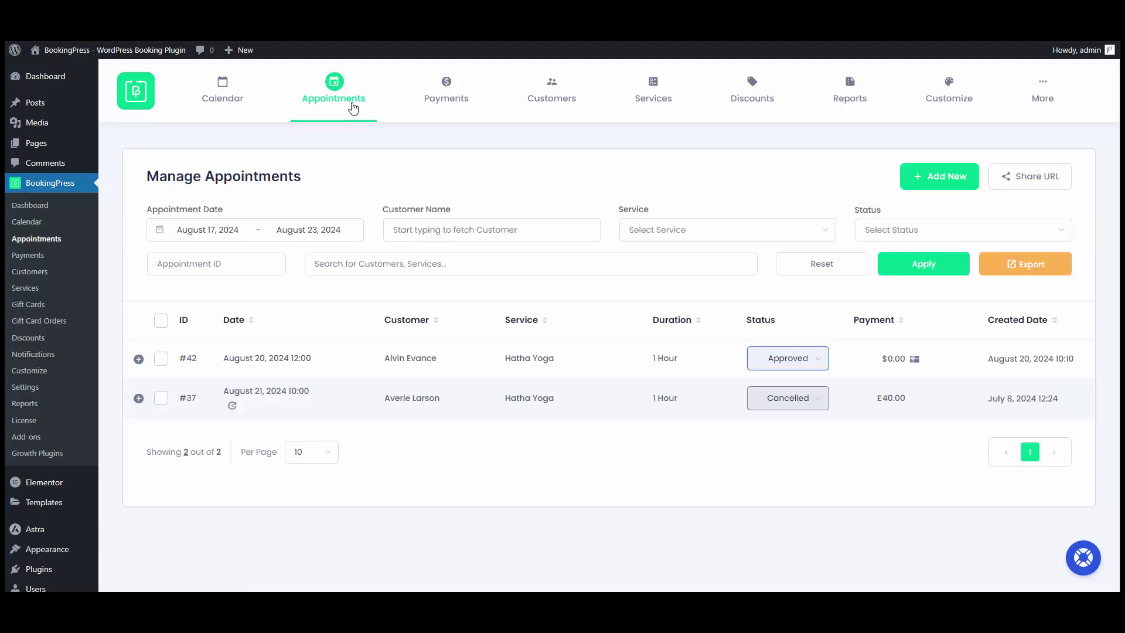
mouse_move(246, 358)
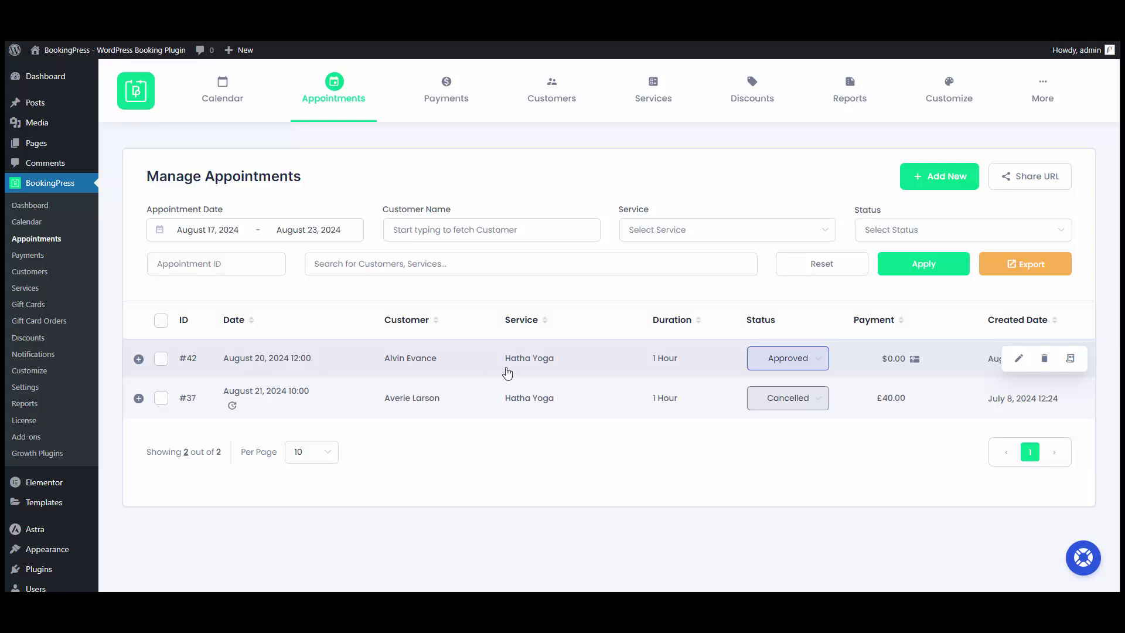
left_click(588, 363)
scroll(598, 363, "down", 1)
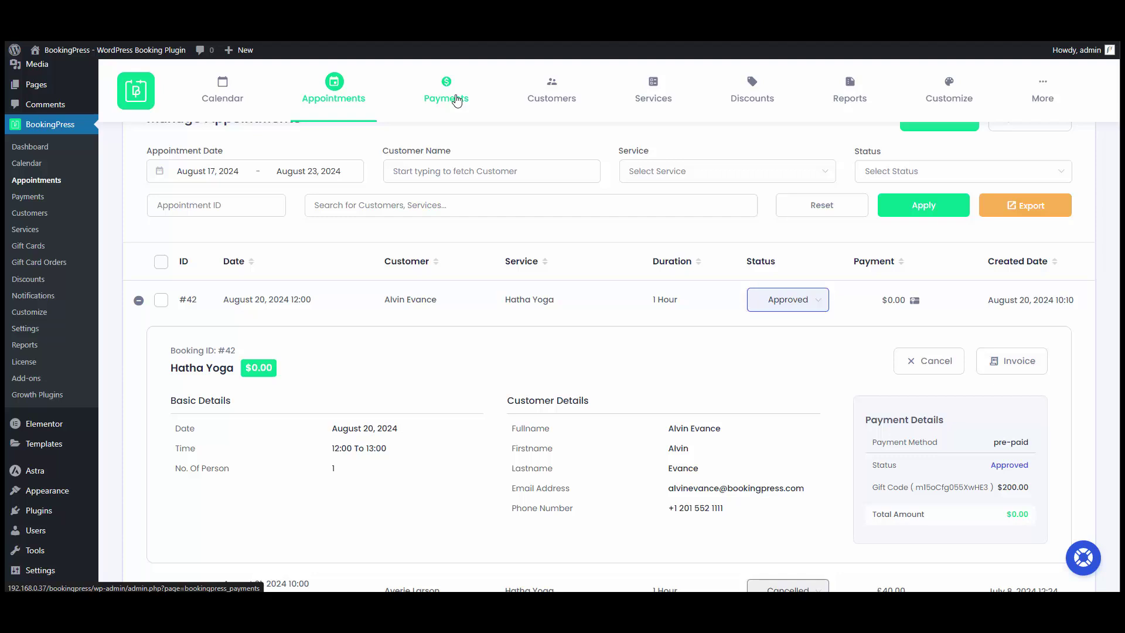
Expand the $0.00 pre-paid Hatha Yoga payment showing the −$200.00 gift code deduction.
left_click(457, 100)
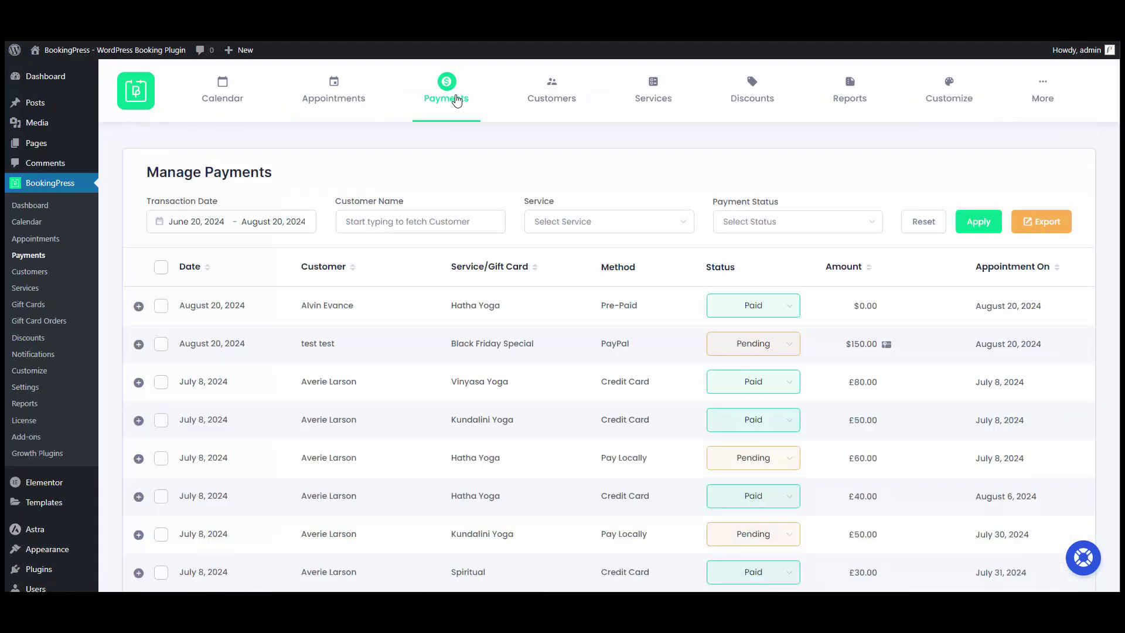
left_click(397, 306)
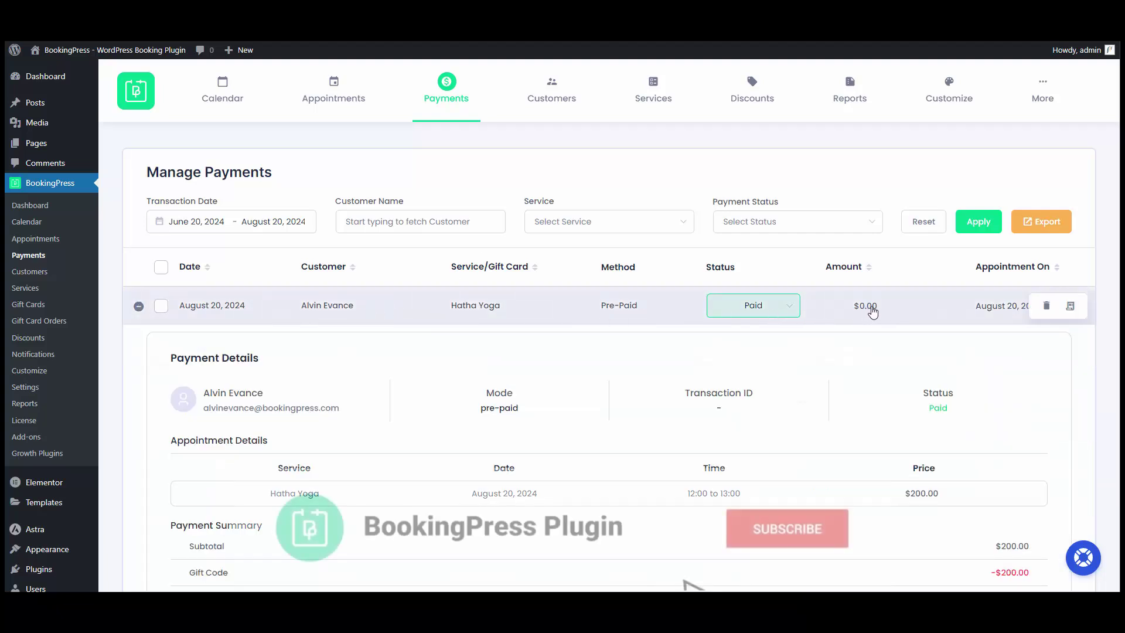
scroll(963, 319, "down", 1)
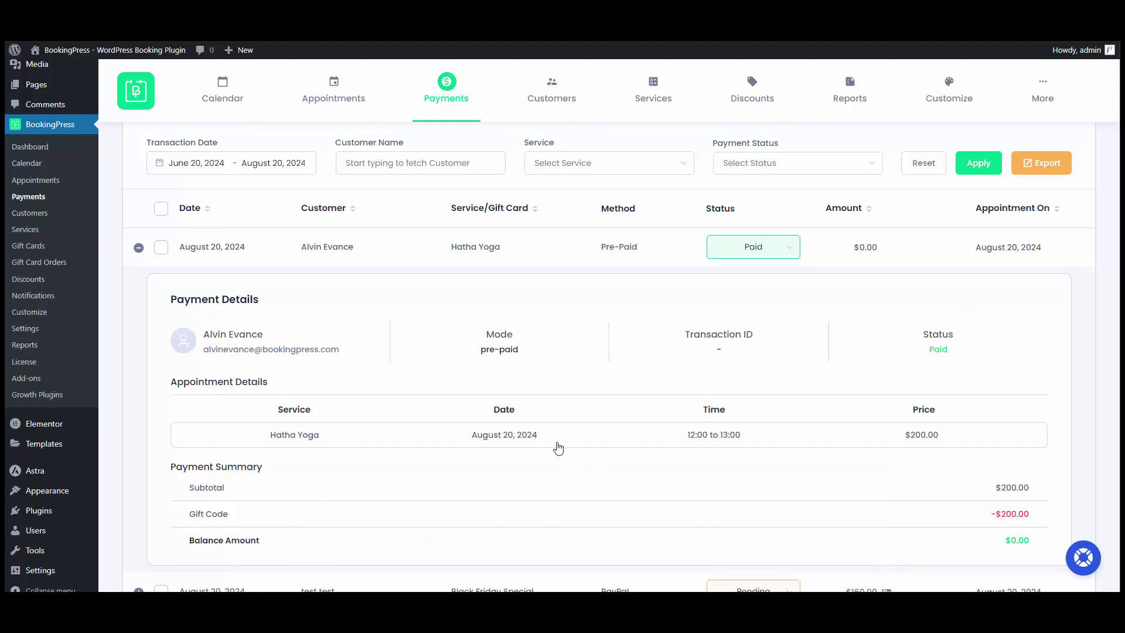
scroll(558, 448, "up", 1)
mouse_move(1042, 82)
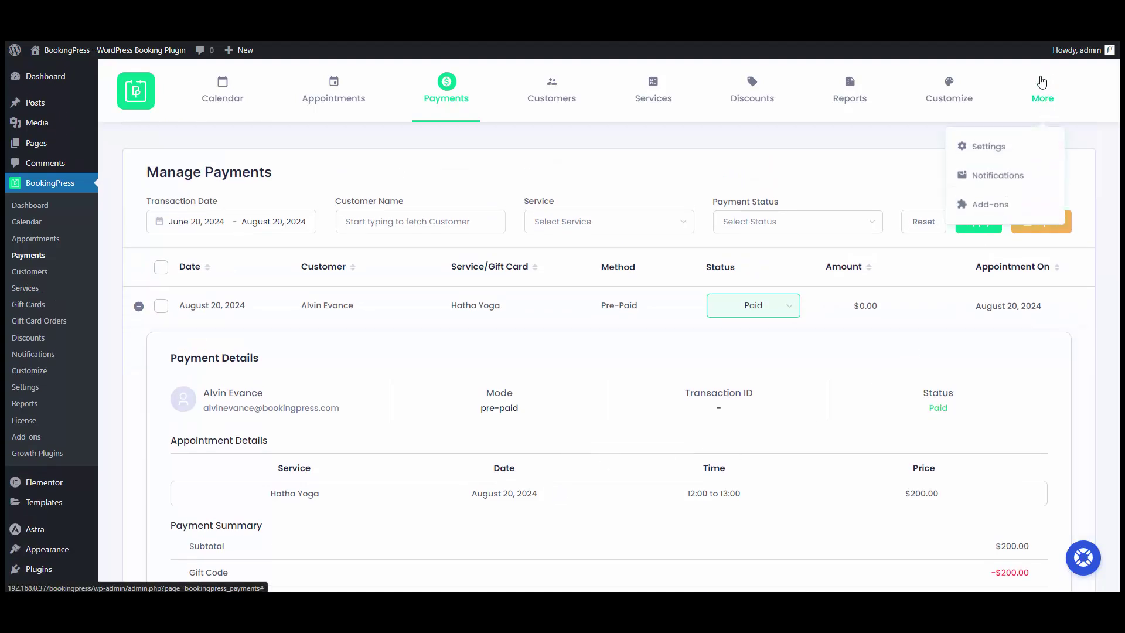
Open the Invoice settings and review the {gift_code} and {gift_card_discount_amt} tags and template.
left_click(1015, 153)
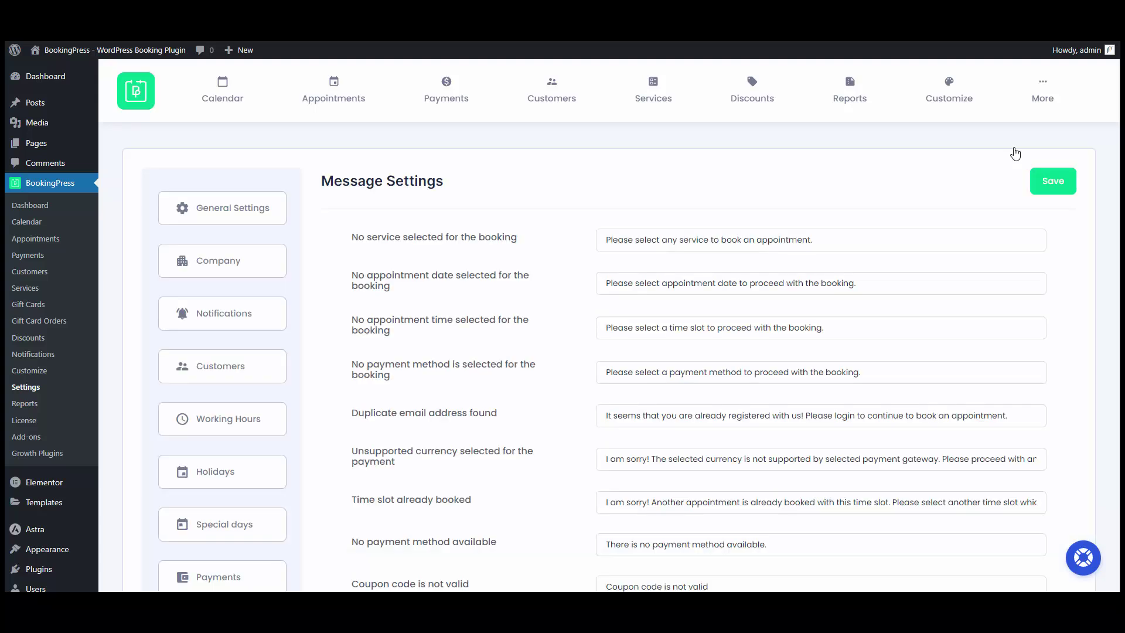
scroll(622, 297, "down", 7)
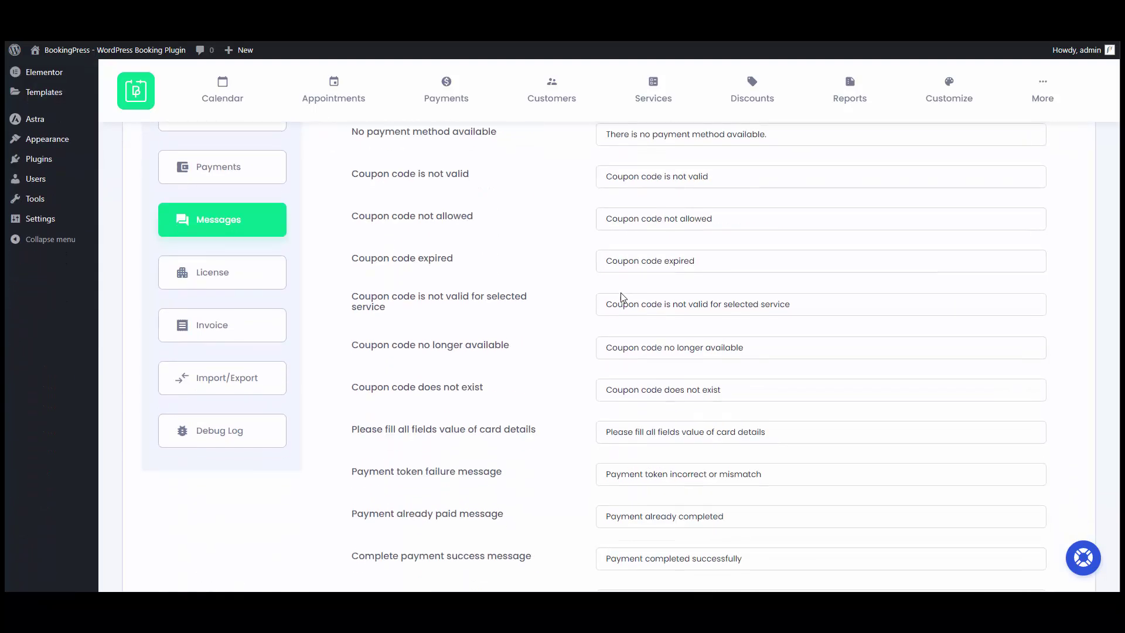
left_click(243, 338)
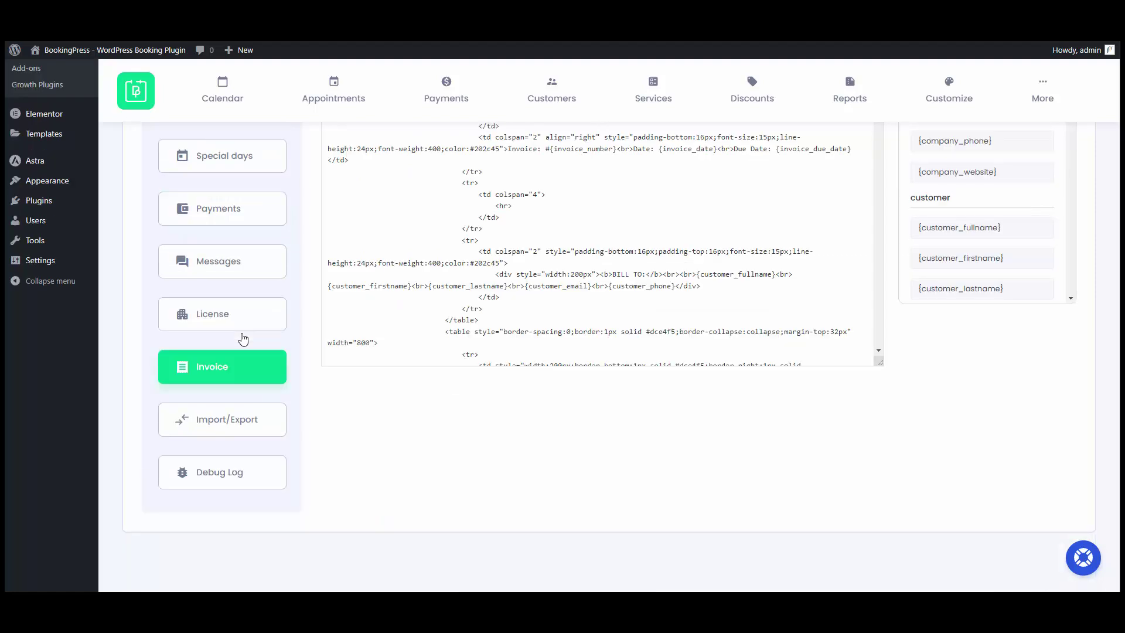
scroll(357, 393, "up", 5)
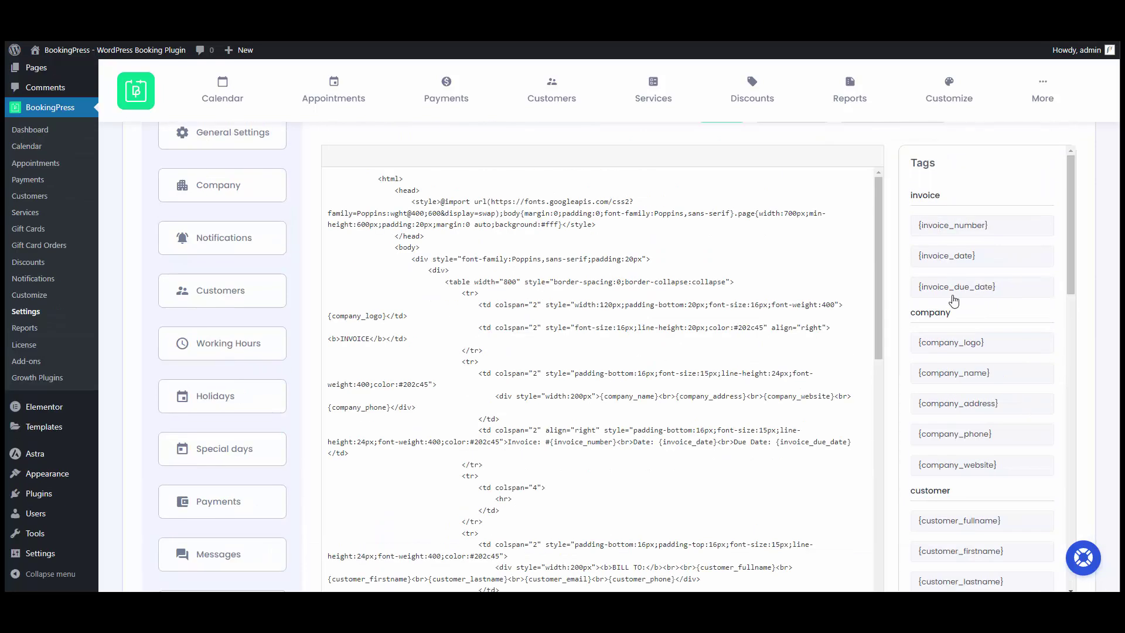
scroll(953, 300, "down", 12)
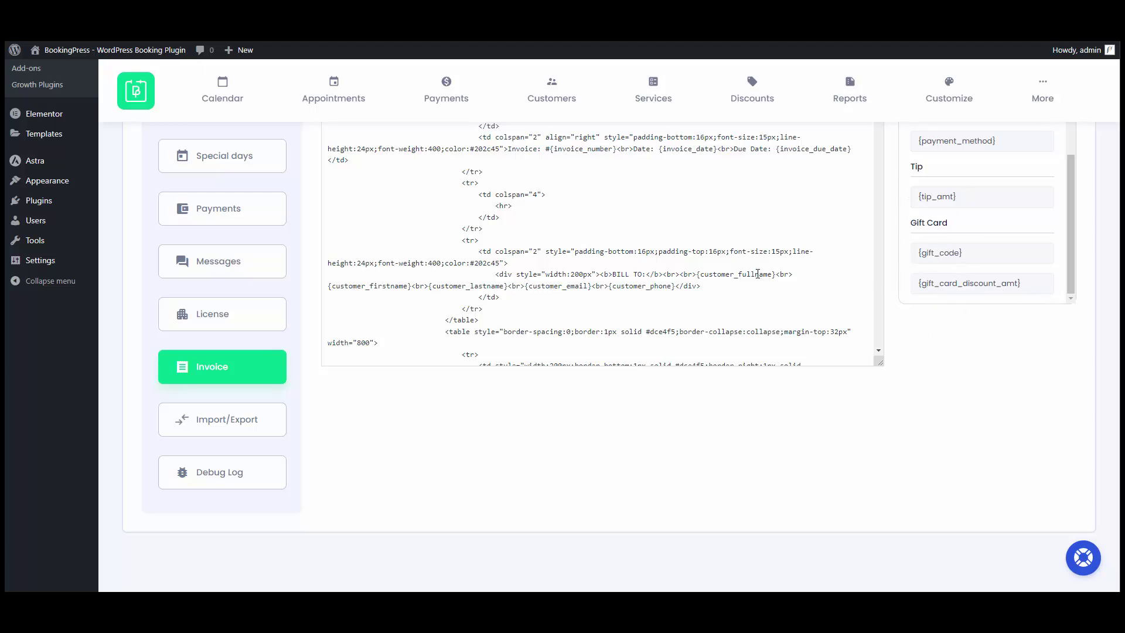
scroll(624, 302, "down", 5)
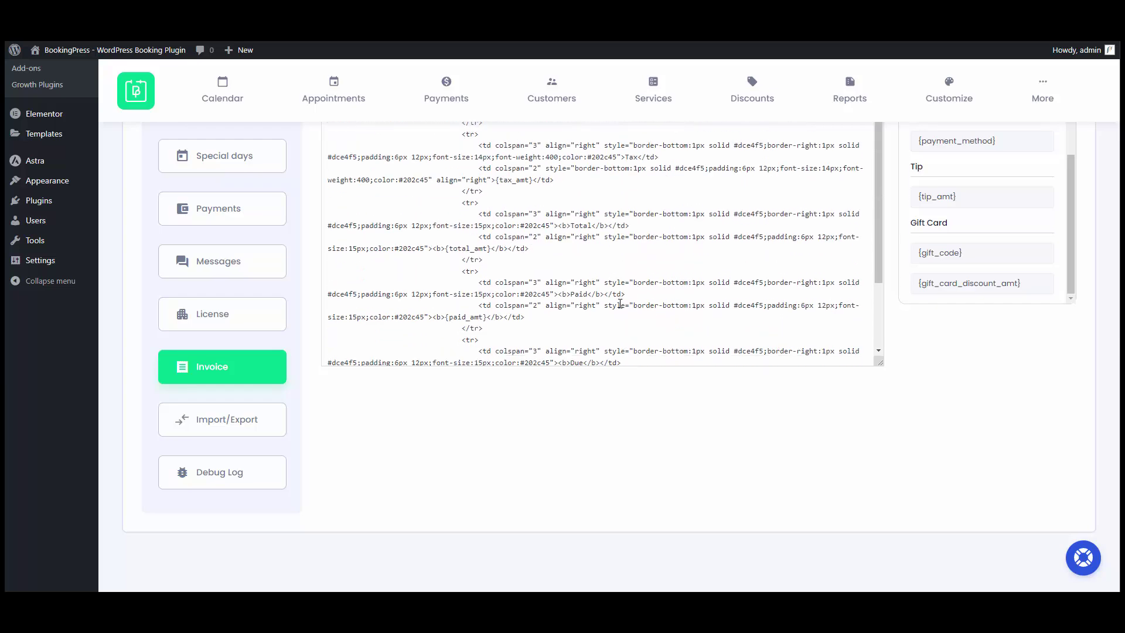
scroll(740, 457, "up", 6)
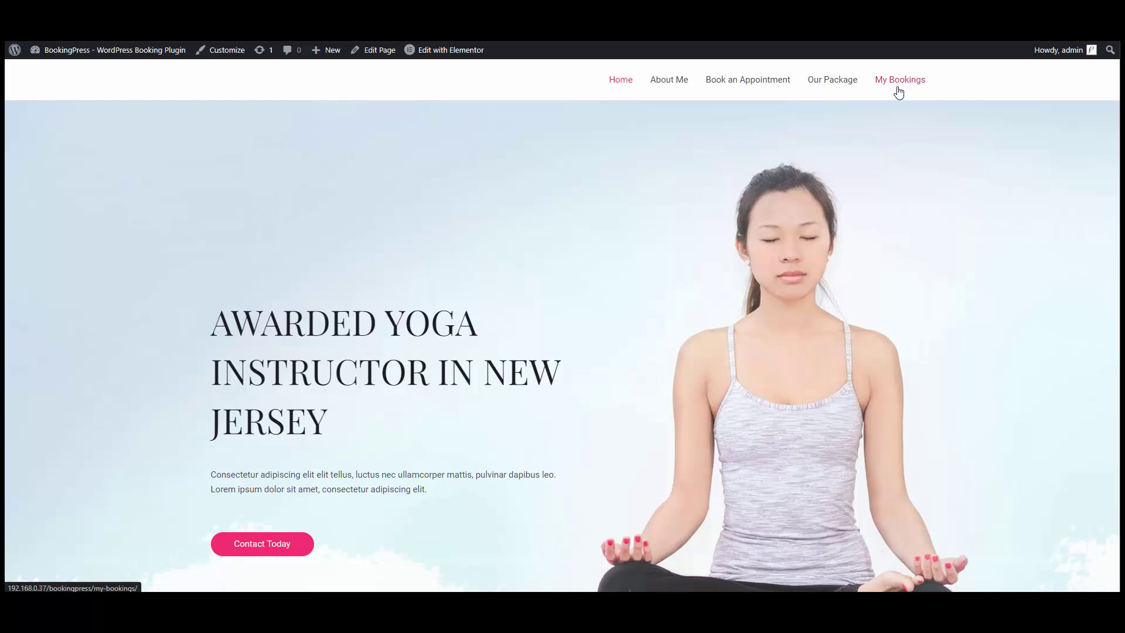
Review gift card #41 ($150.00) under My Bookings, then open the Gift Cards listing.
left_click(898, 89)
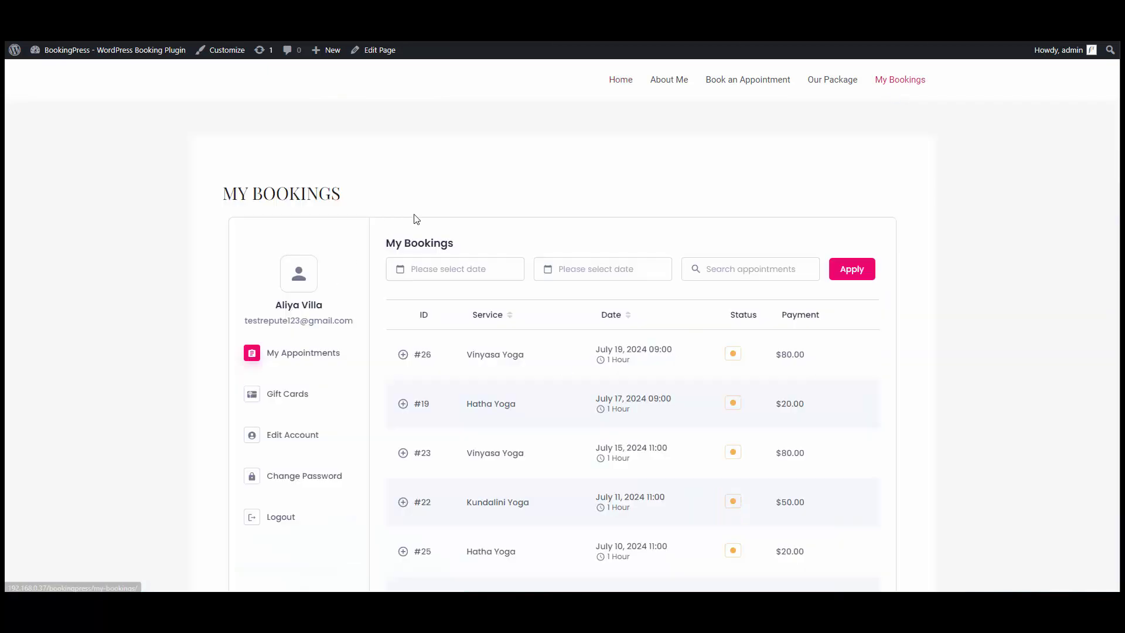
scroll(378, 351, "down", 3)
scroll(525, 324, "down", 3)
scroll(675, 427, "up", 7)
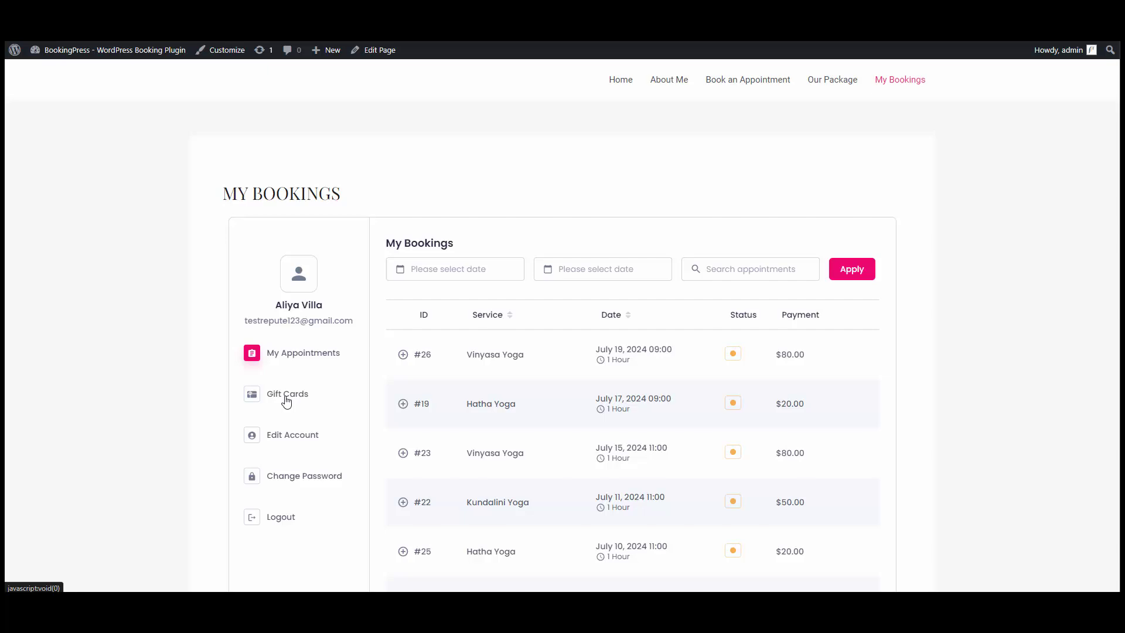
left_click(287, 401)
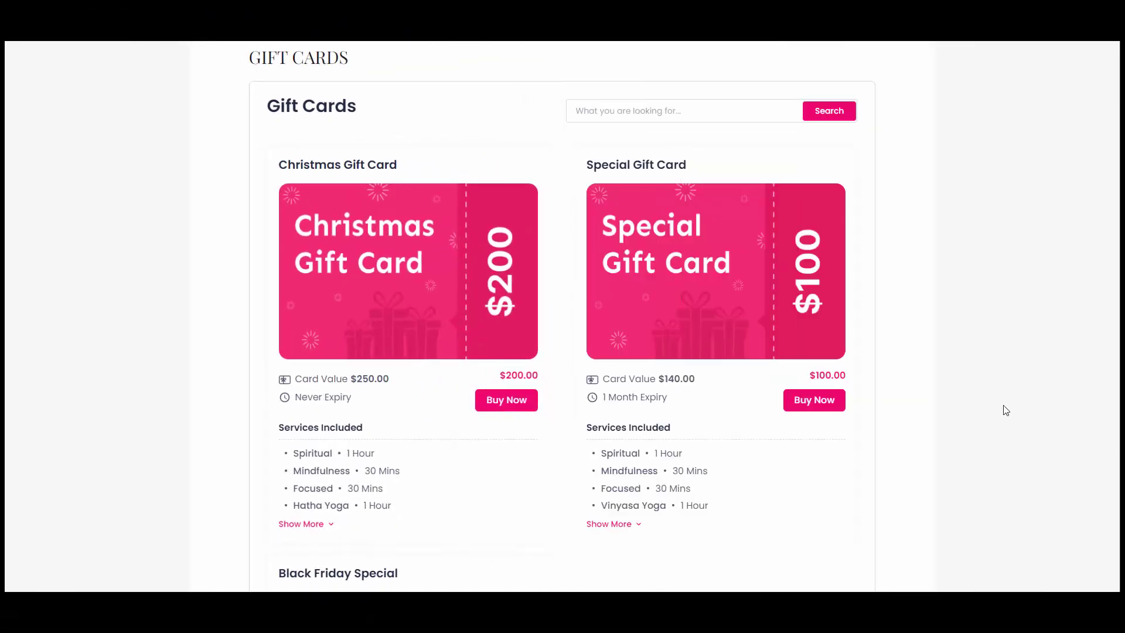
Buy the Christmas Gift Card by signing up a new account and entering the invitee's e-mail.
left_click(506, 400)
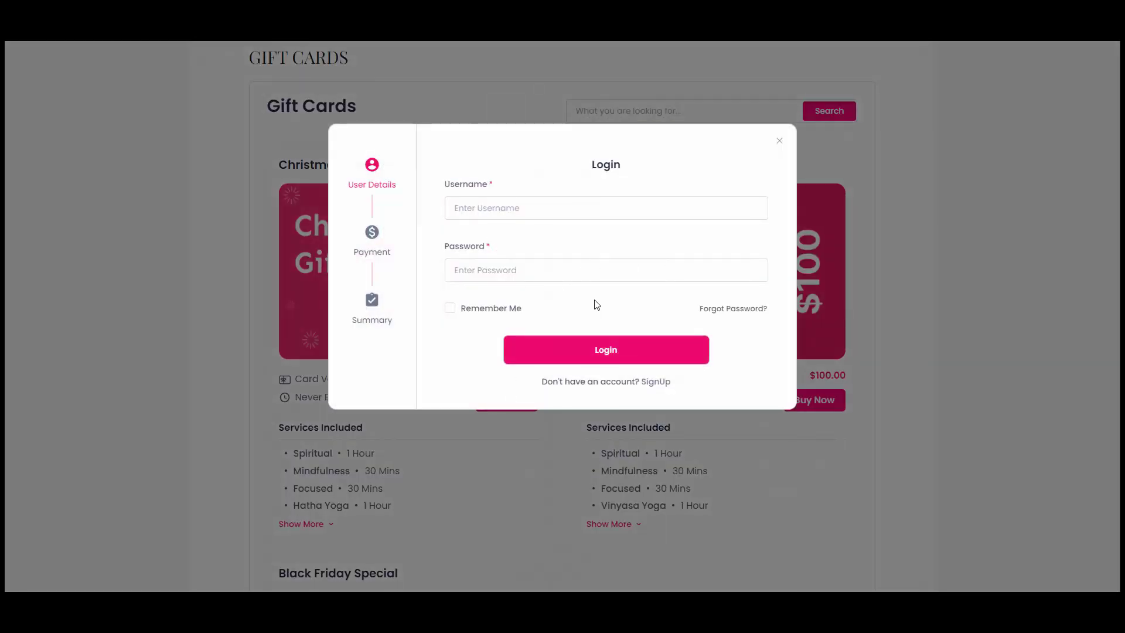
left_click(656, 381)
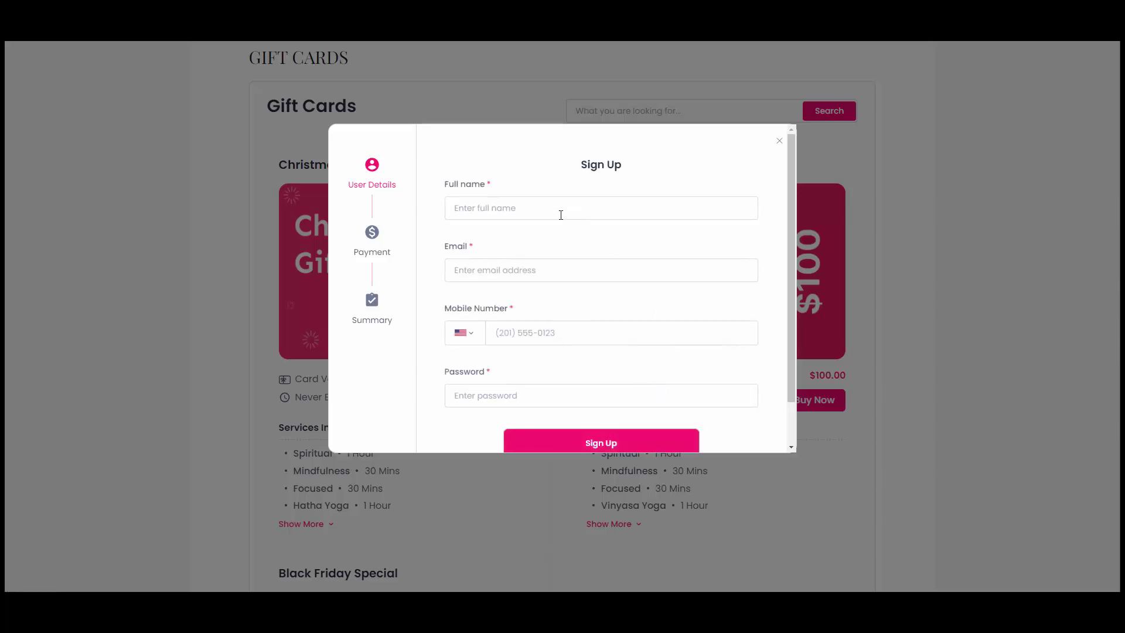
left_click(549, 208)
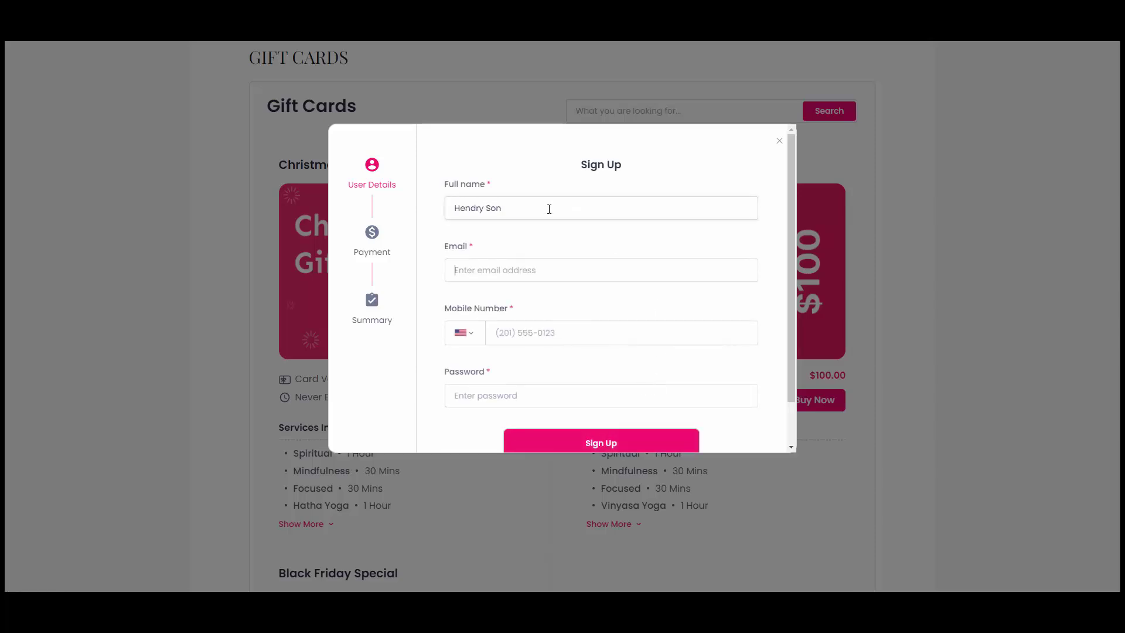
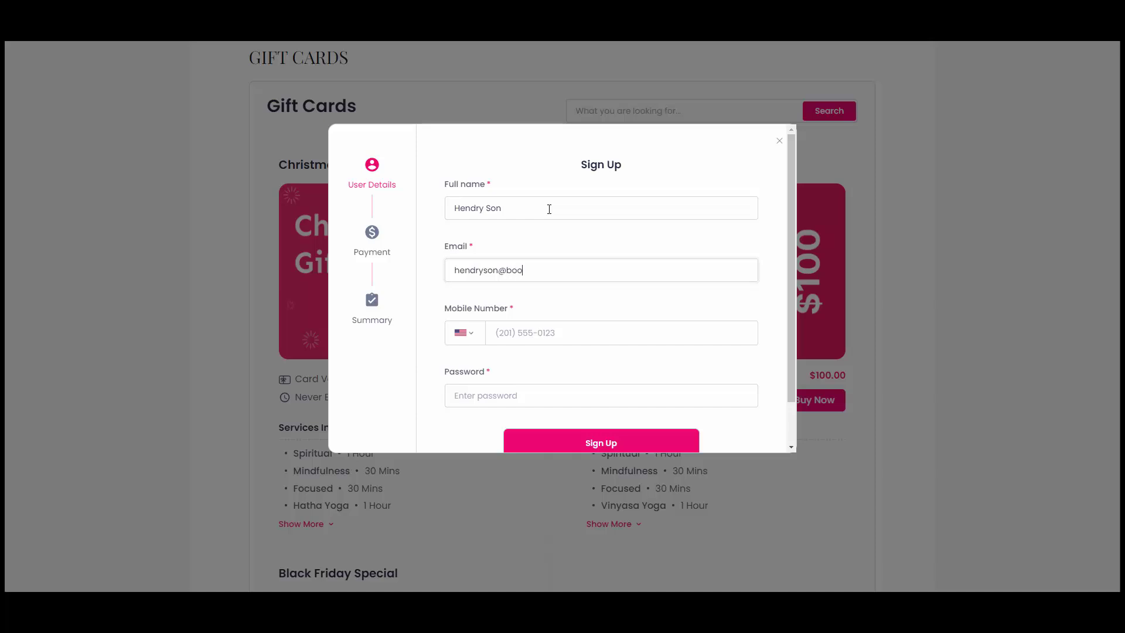
key("Tab")
key("Tab")
type("201")
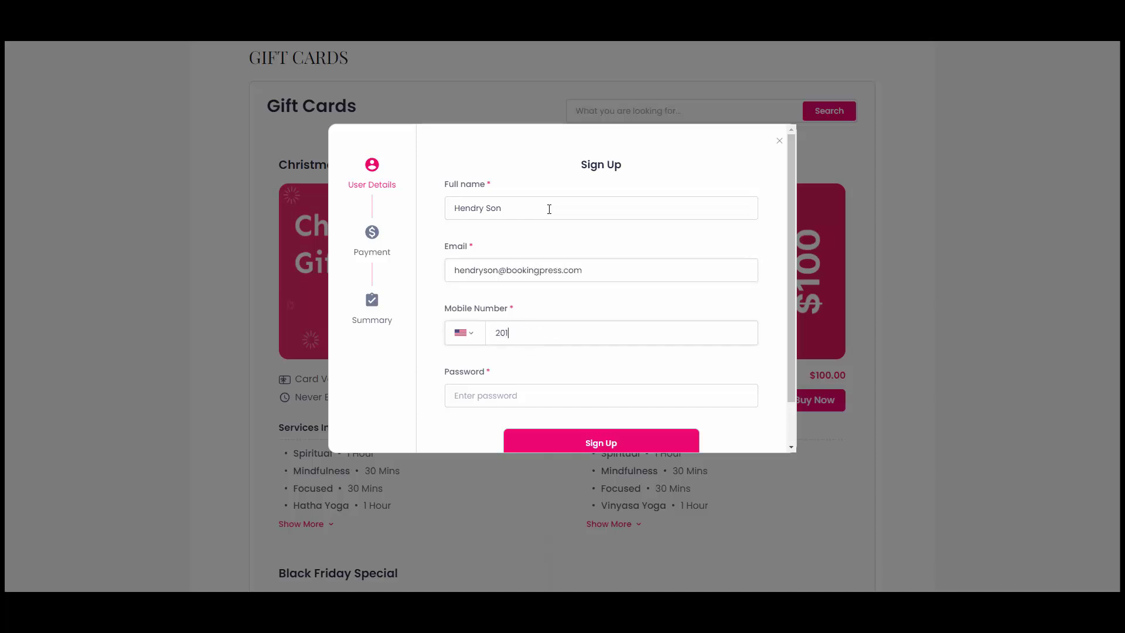
type("5555741123")
scroll(520, 389, "down", 1)
left_click(600, 396)
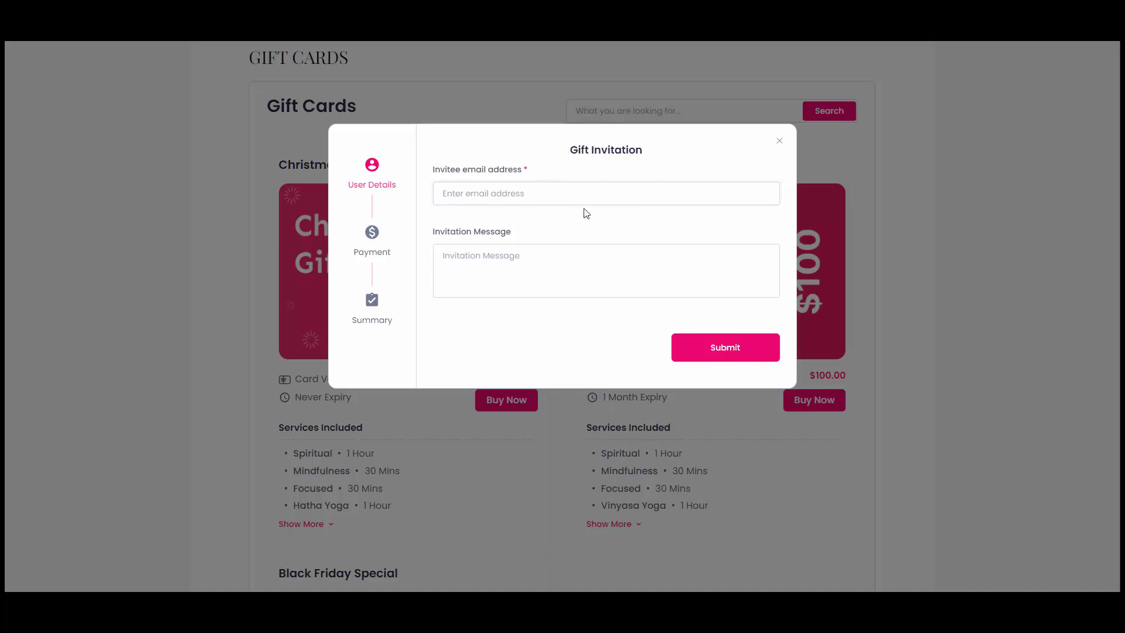
Pay the $200.00 Christmas Gift Card through PayPal checkout.
left_click(707, 348)
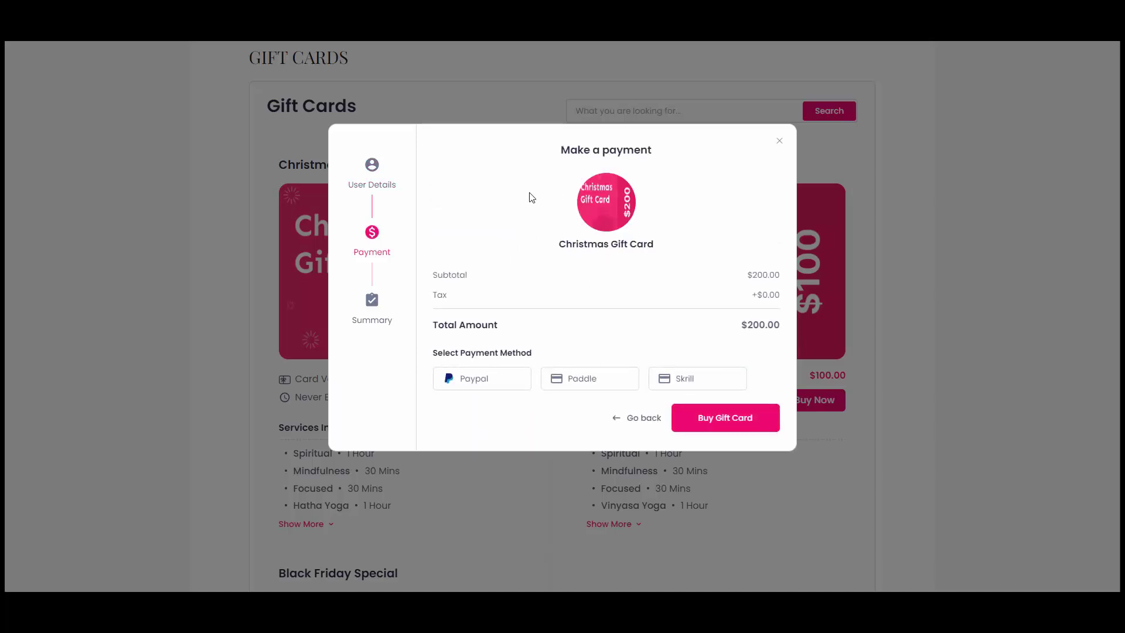
left_click(503, 378)
left_click(716, 417)
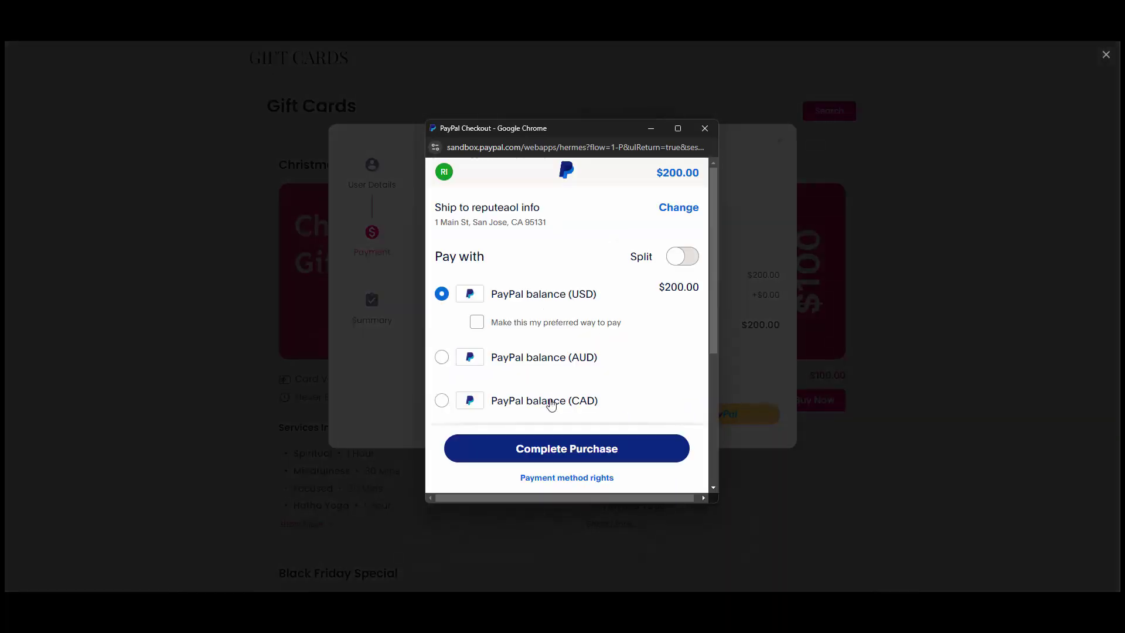
left_click(576, 450)
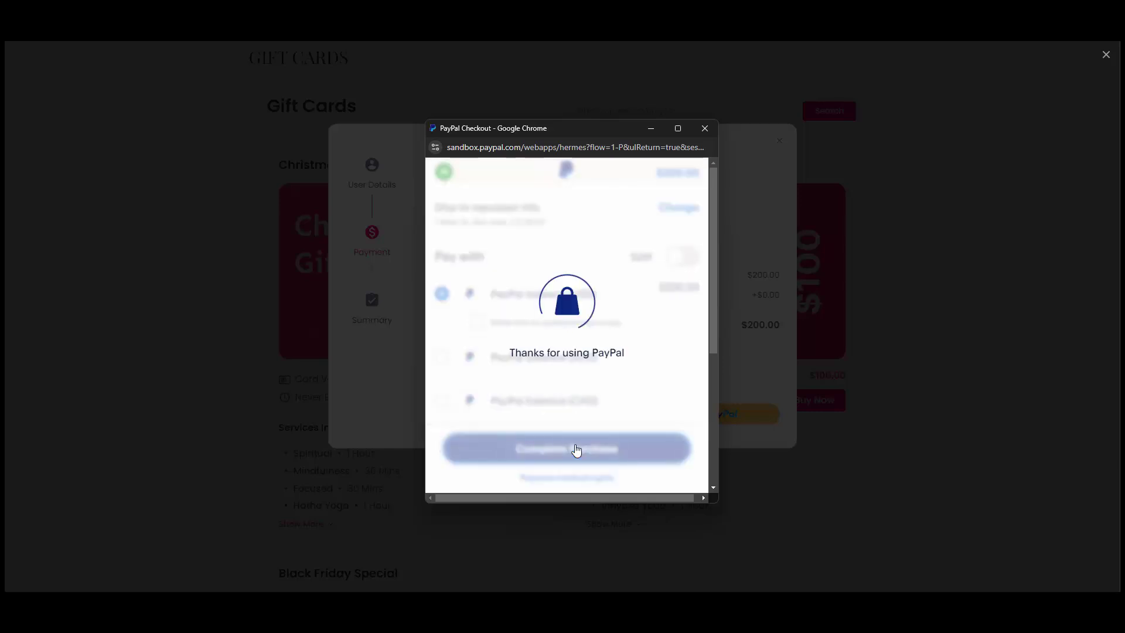